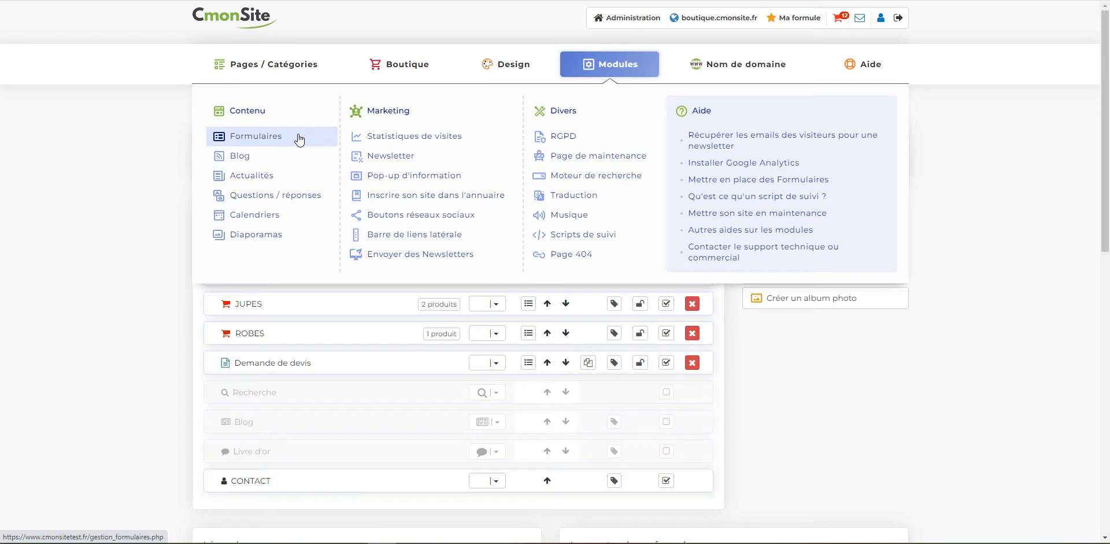
# Open the custom forms module and add a form named "Devis client"
pyautogui.click(299, 139)
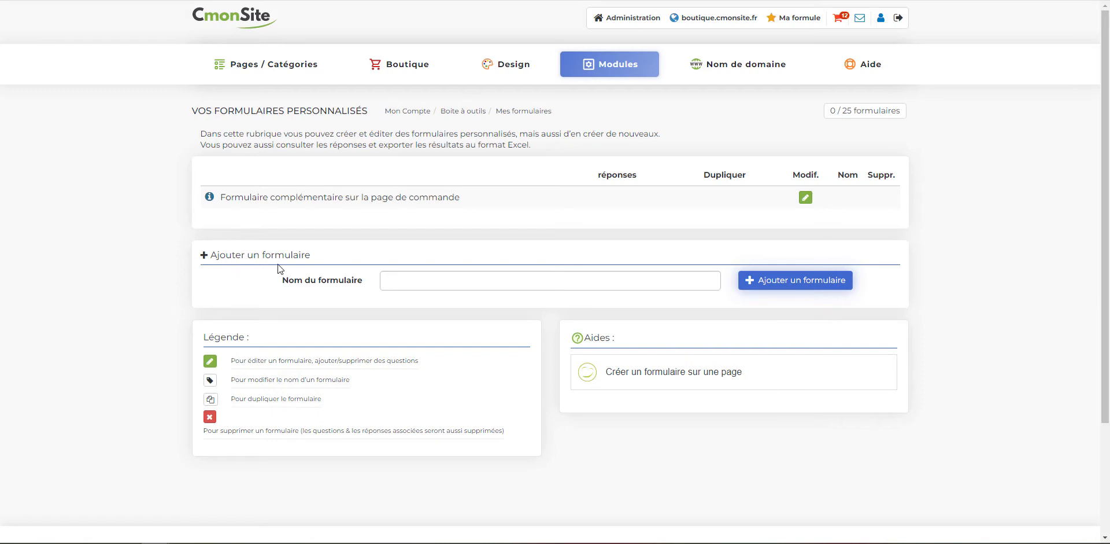
pyautogui.click(387, 281)
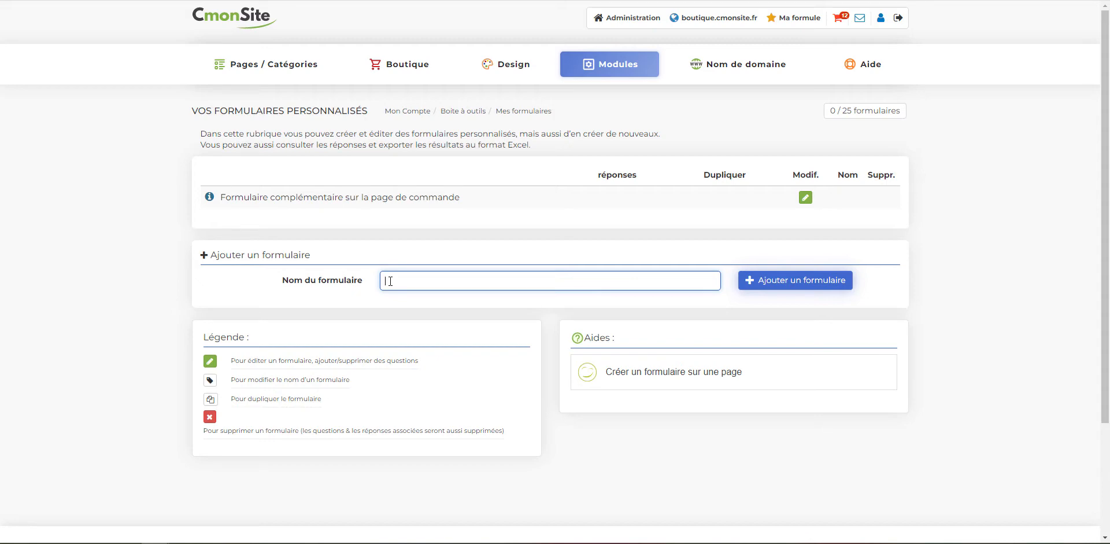
pyautogui.write('Devis client')
pyautogui.click(769, 279)
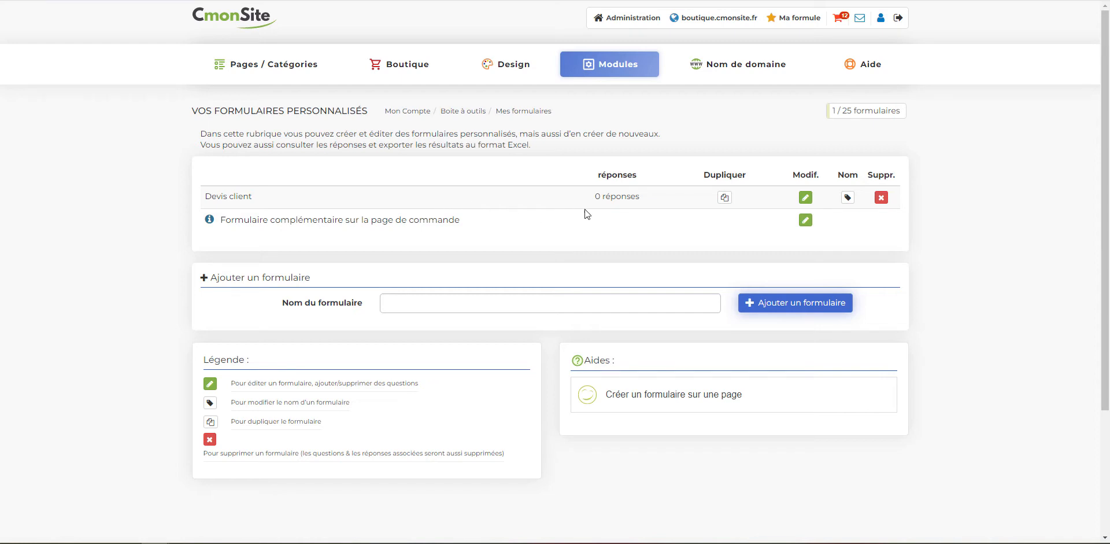
# Open the Devis client form for editing and keep its status set to "Activer le formulaire"
pyautogui.click(805, 197)
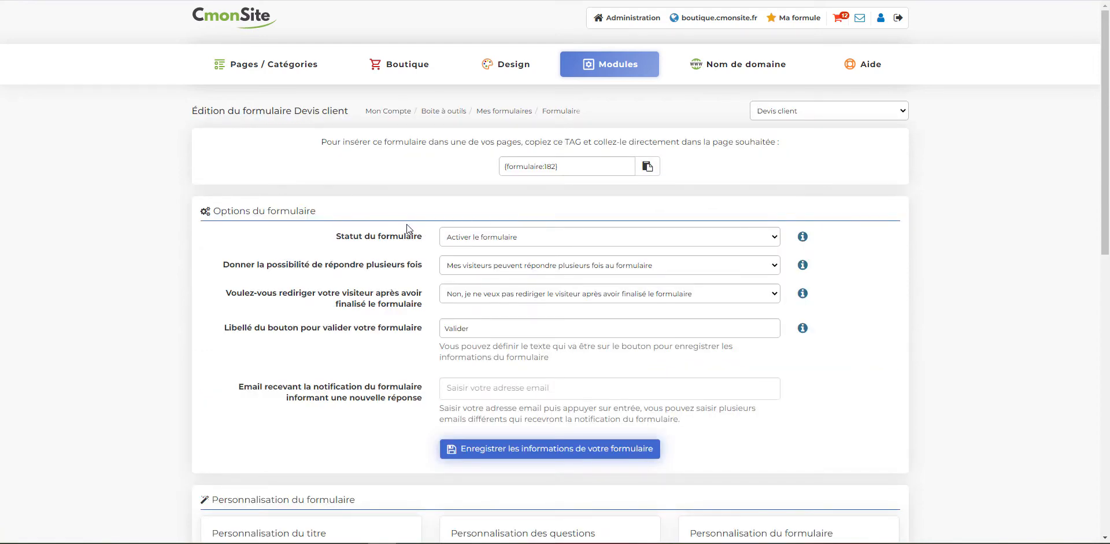
pyautogui.click(547, 247)
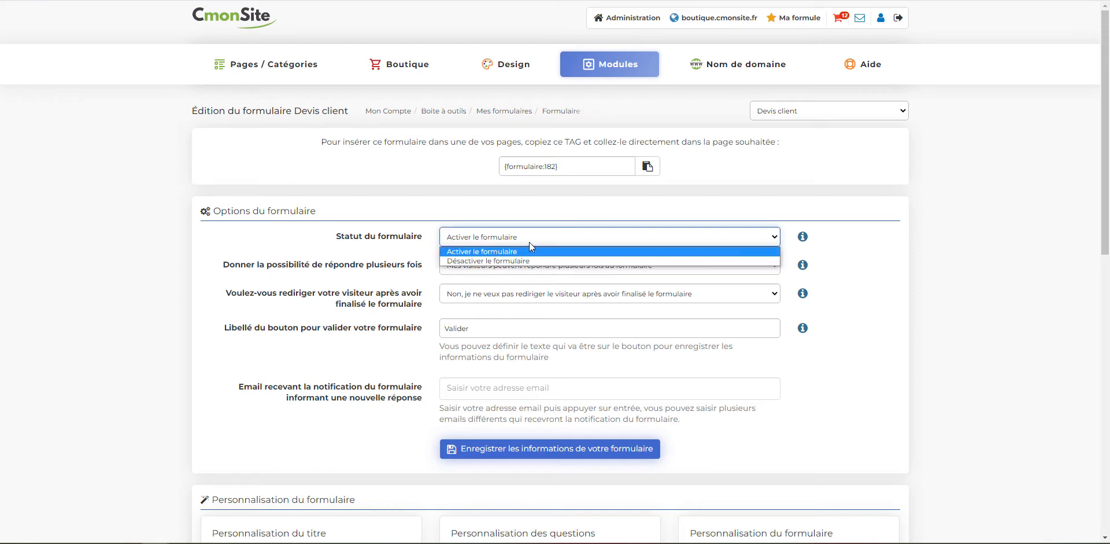
pyautogui.click(523, 250)
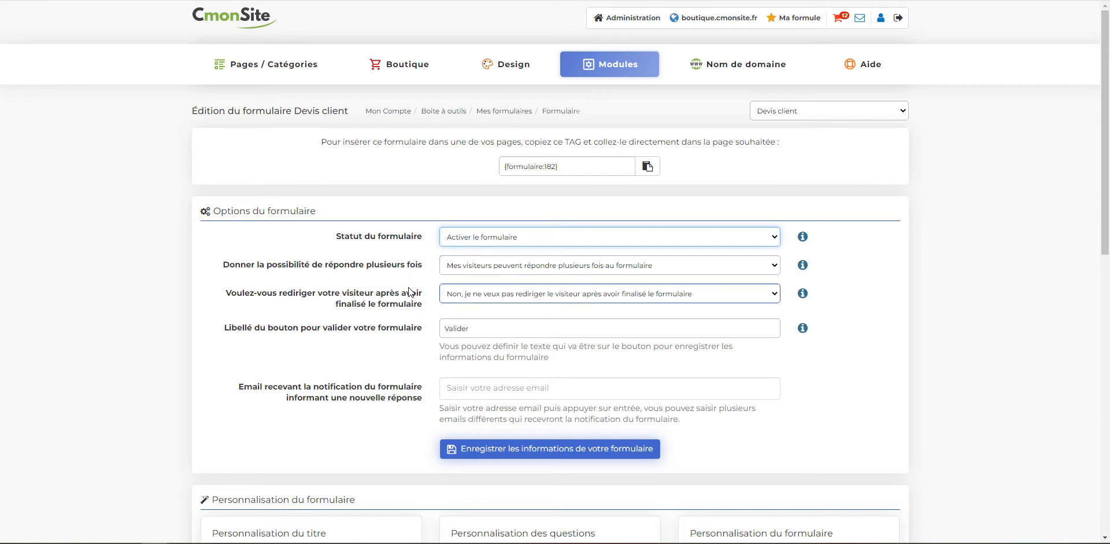
# Examine the form's redirect, button label, notification email, appearance and title settings, and the response types available for a question
pyautogui.click(428, 296)
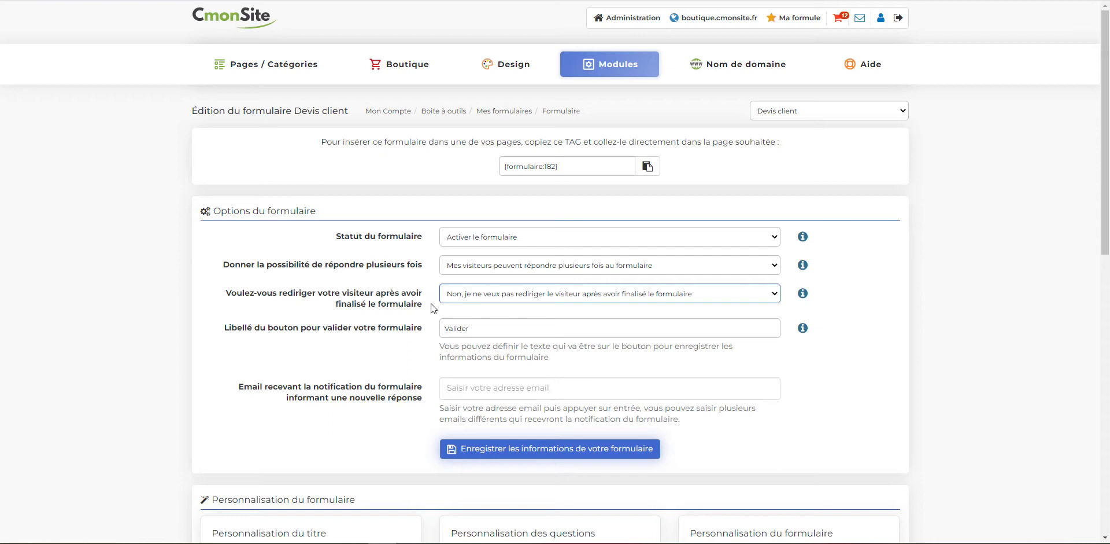
pyautogui.click(432, 332)
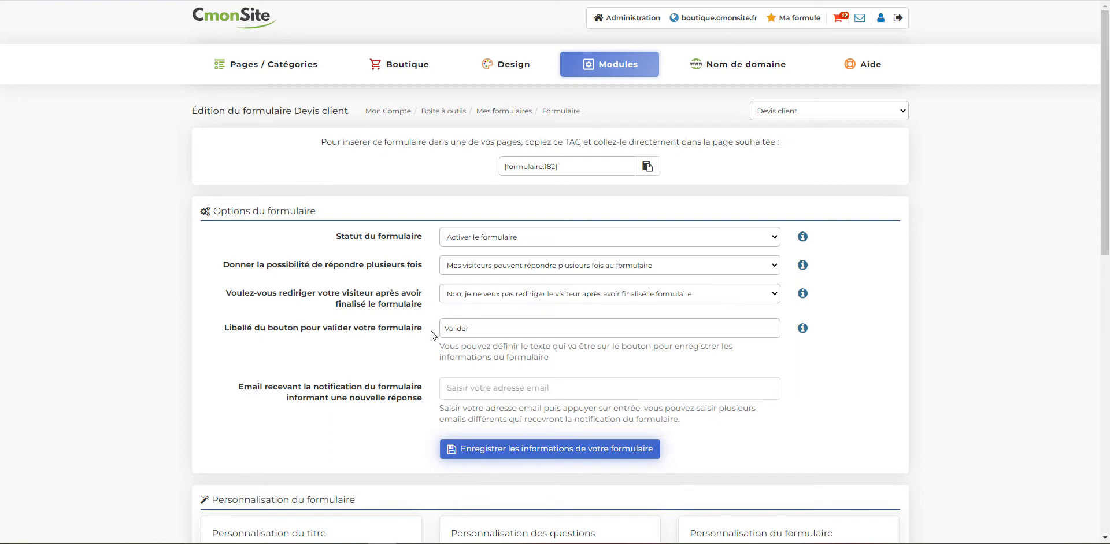
pyautogui.click(476, 332)
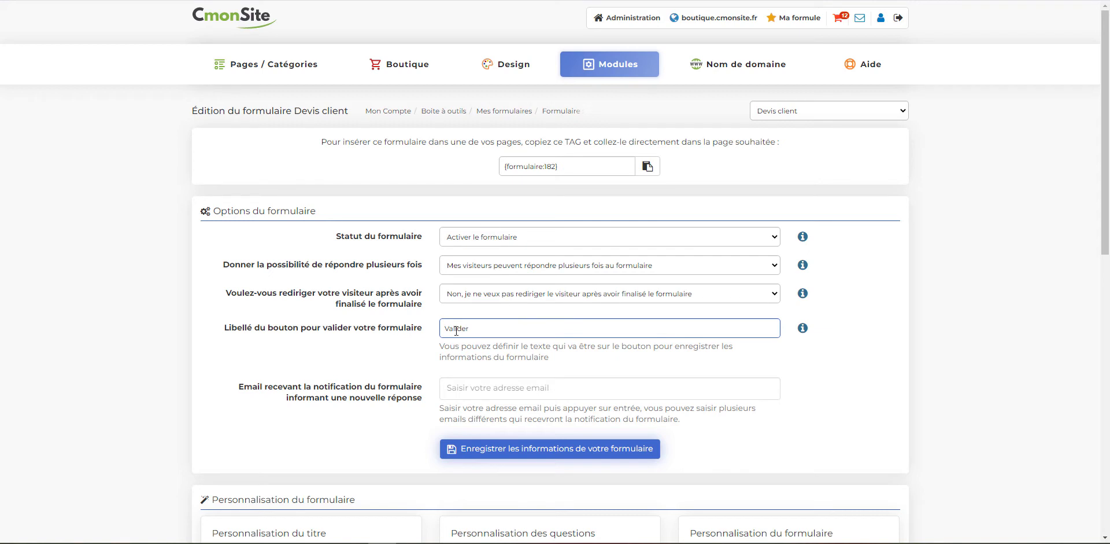
pyautogui.click(435, 350)
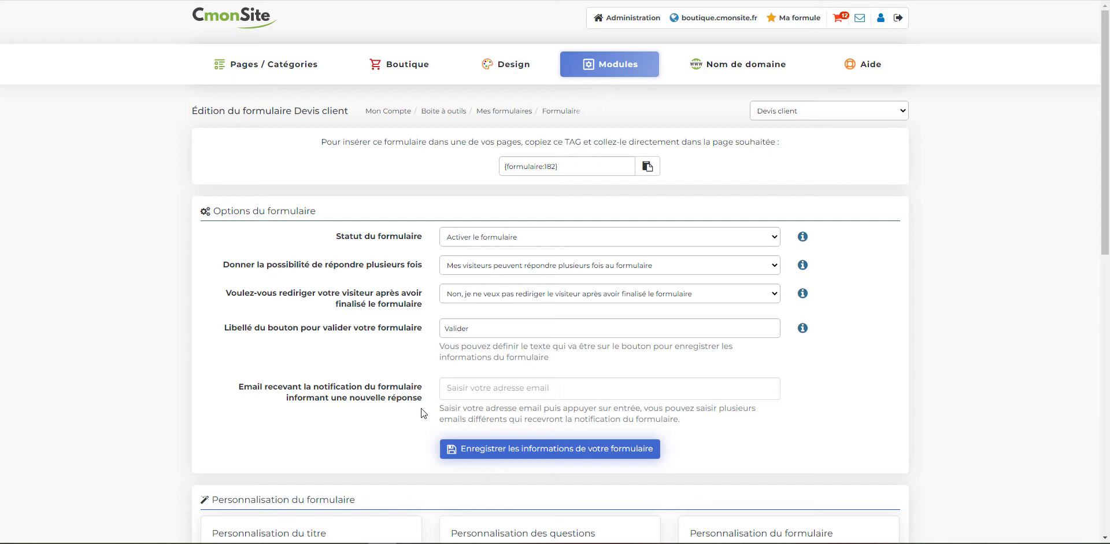
pyautogui.click(450, 449)
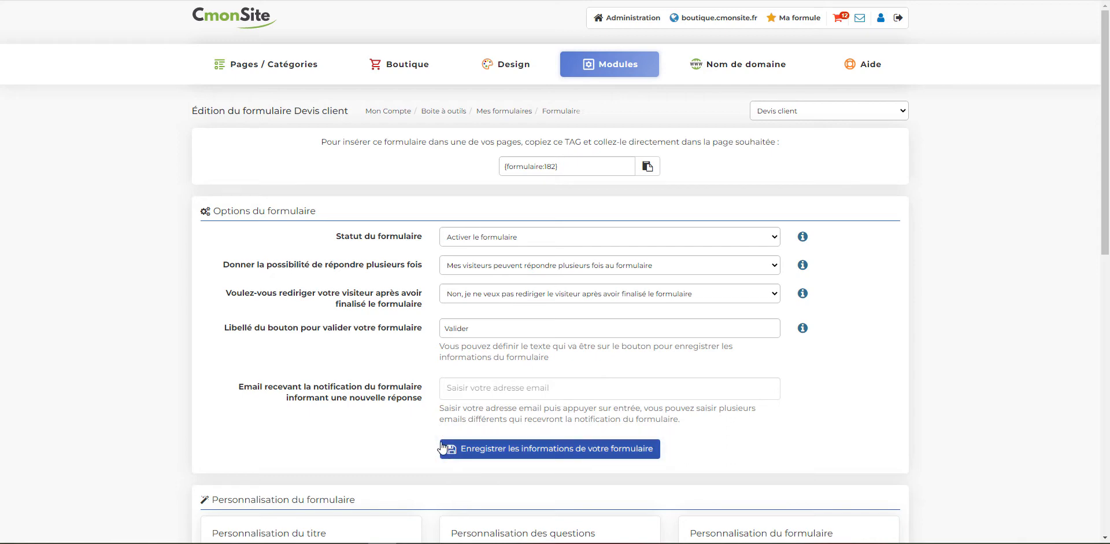
pyautogui.scroll(-5, 761, 416)
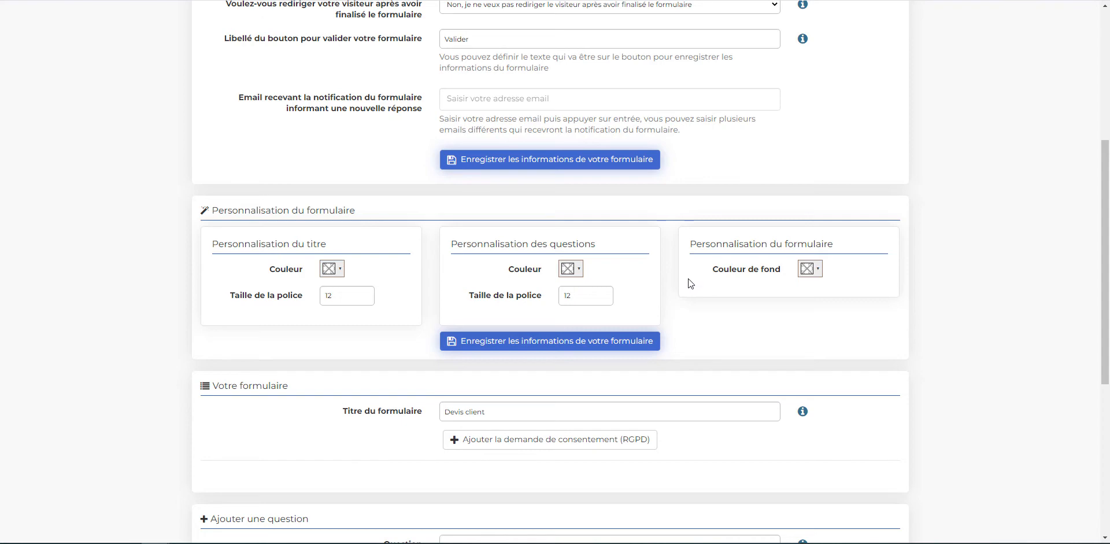
pyautogui.scroll(-3, 850, 343)
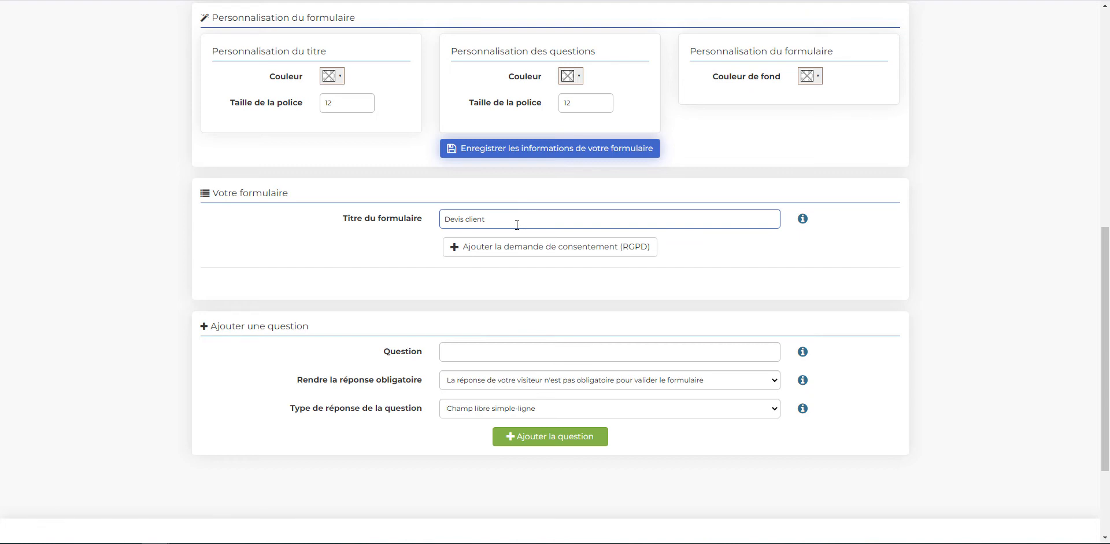
pyautogui.click(499, 247)
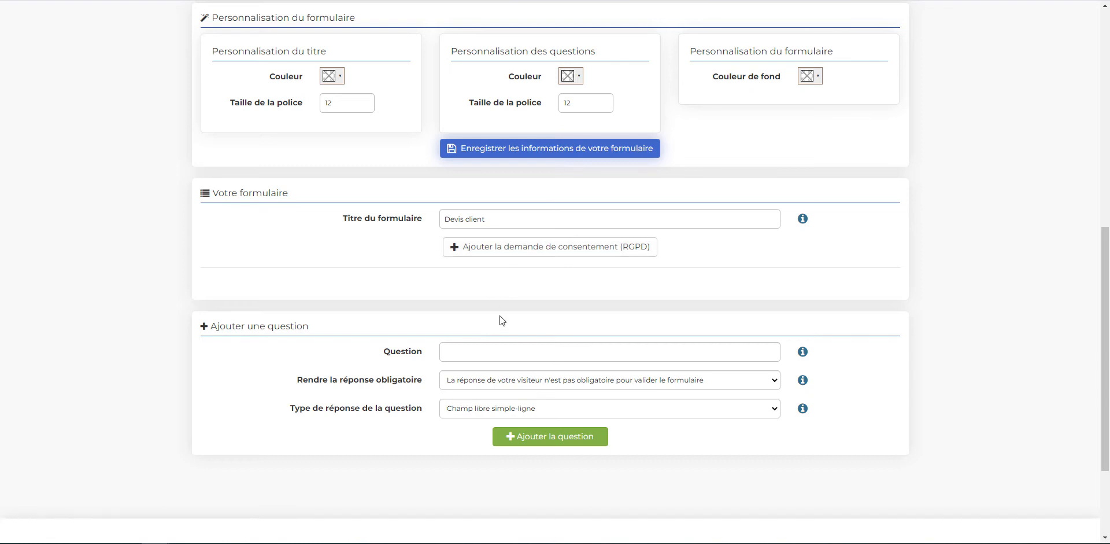
pyautogui.scroll(-2, 502, 328)
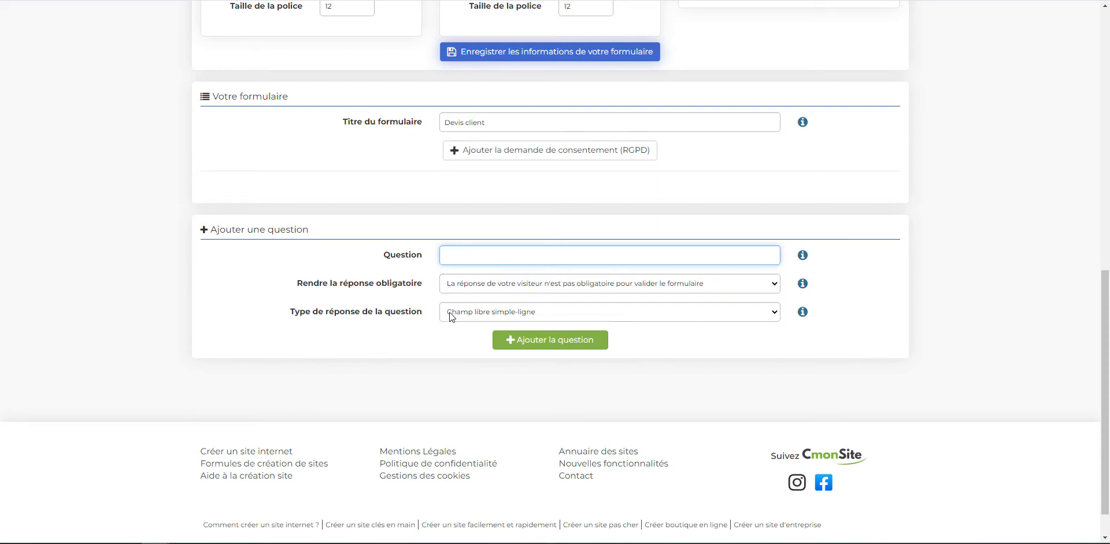
pyautogui.click(776, 312)
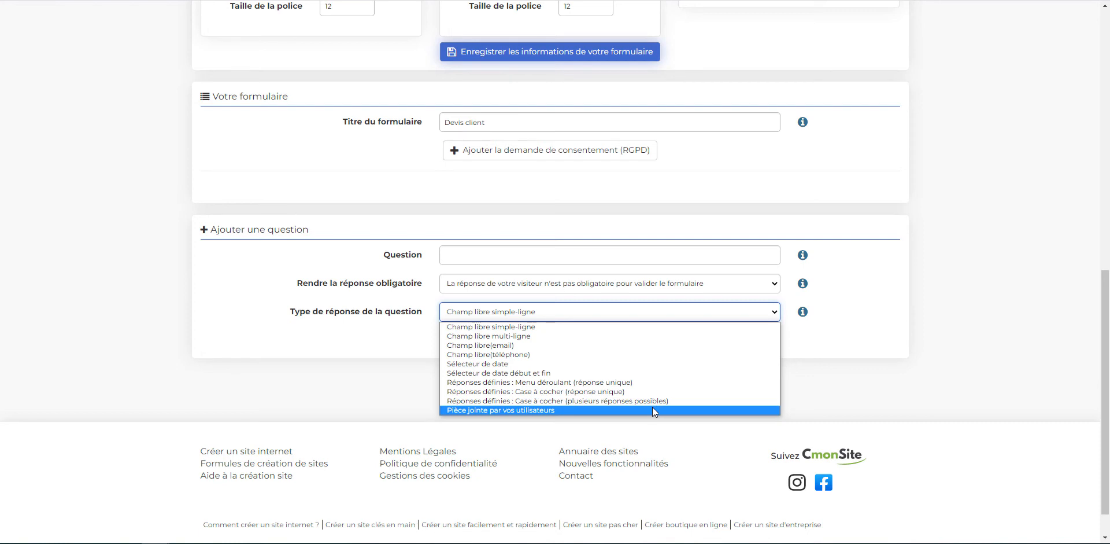
pyautogui.scroll(-1, 652, 408)
pyautogui.click(408, 356)
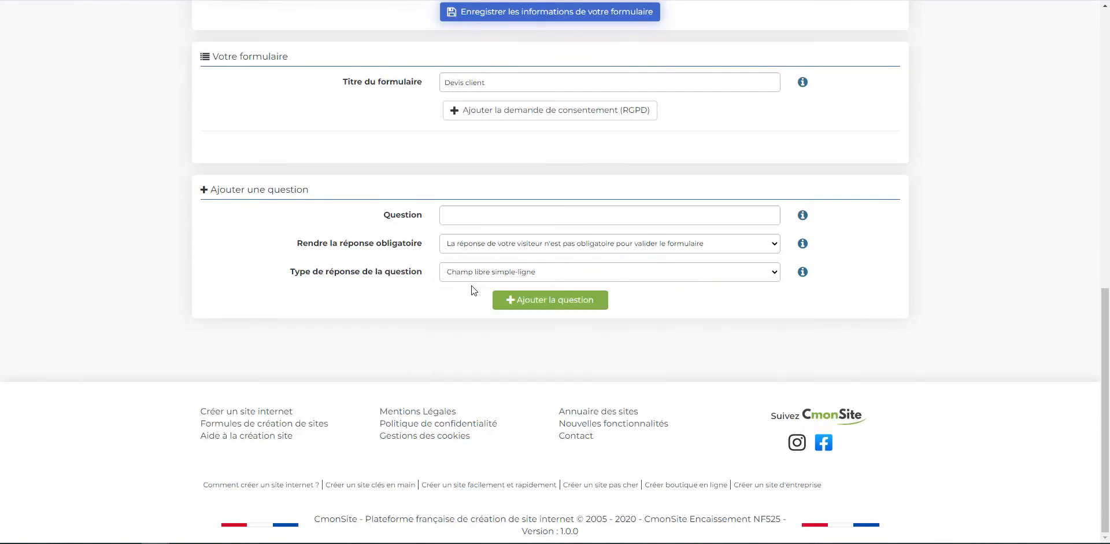
# Add a mandatory question "Nom" with the single-line free text response type
pyautogui.click(467, 219)
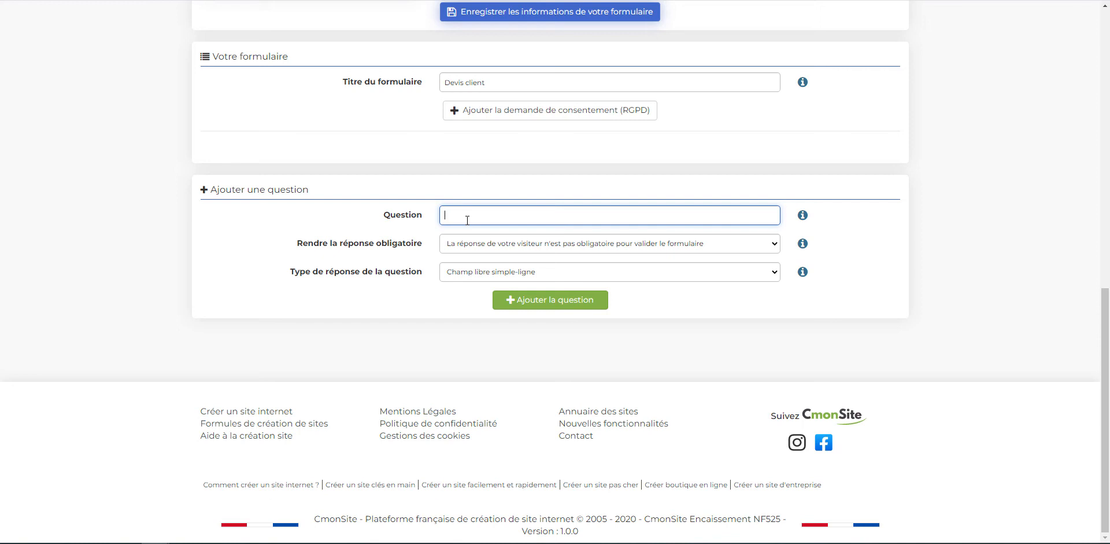
pyautogui.write('Nom')
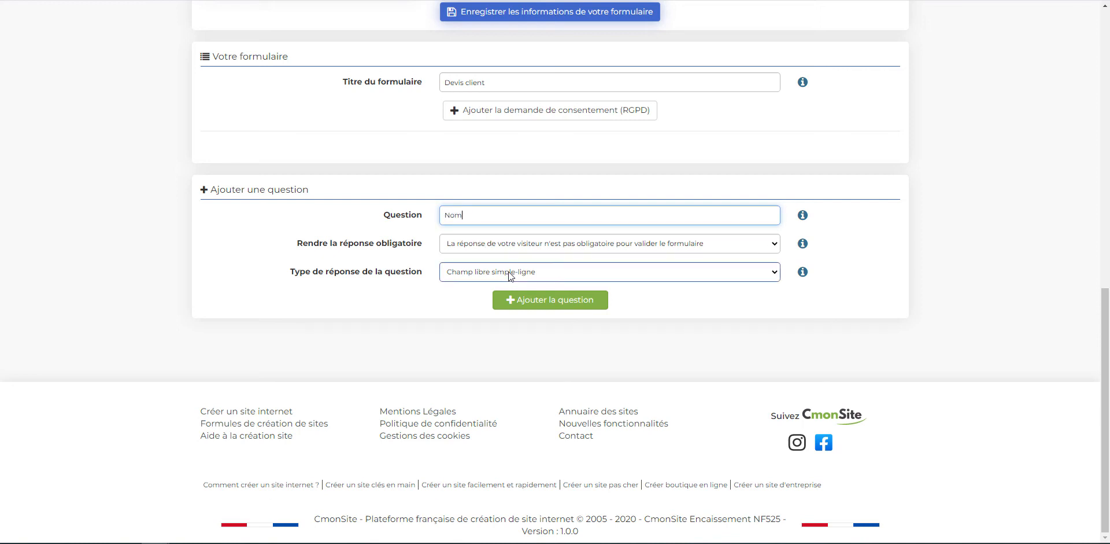
pyautogui.click(490, 247)
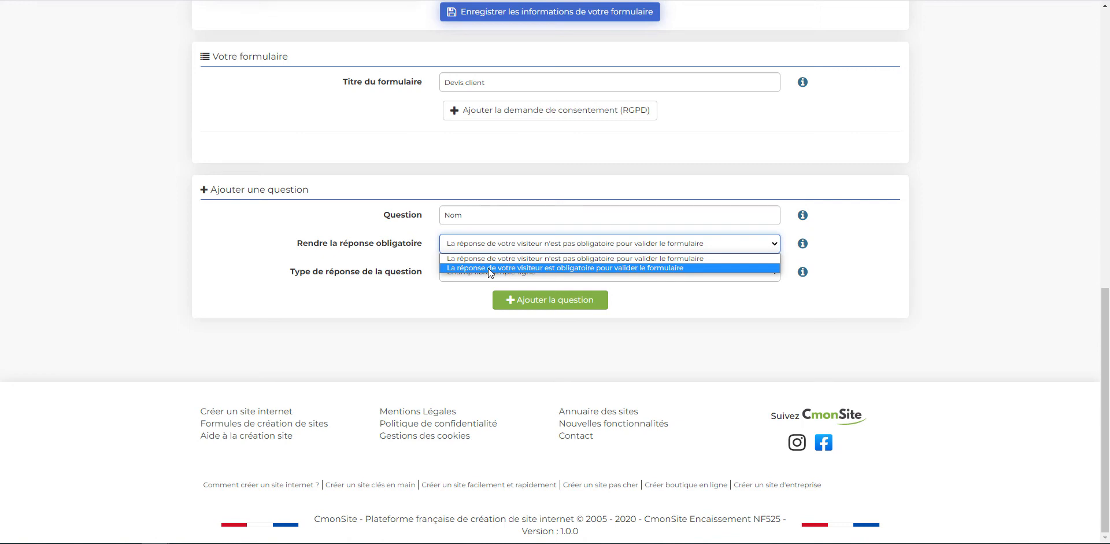
pyautogui.click(489, 269)
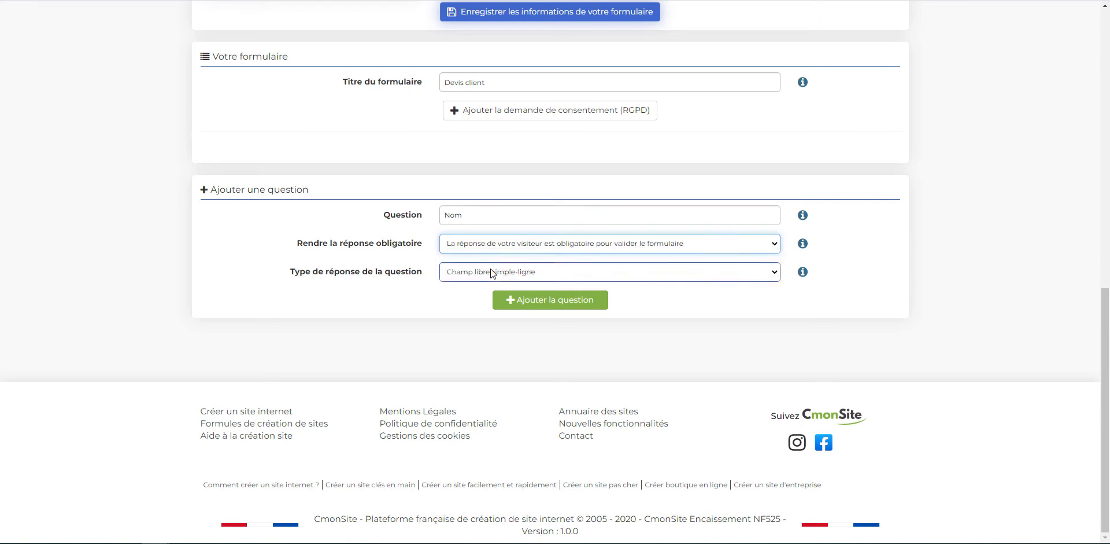
pyautogui.click(554, 299)
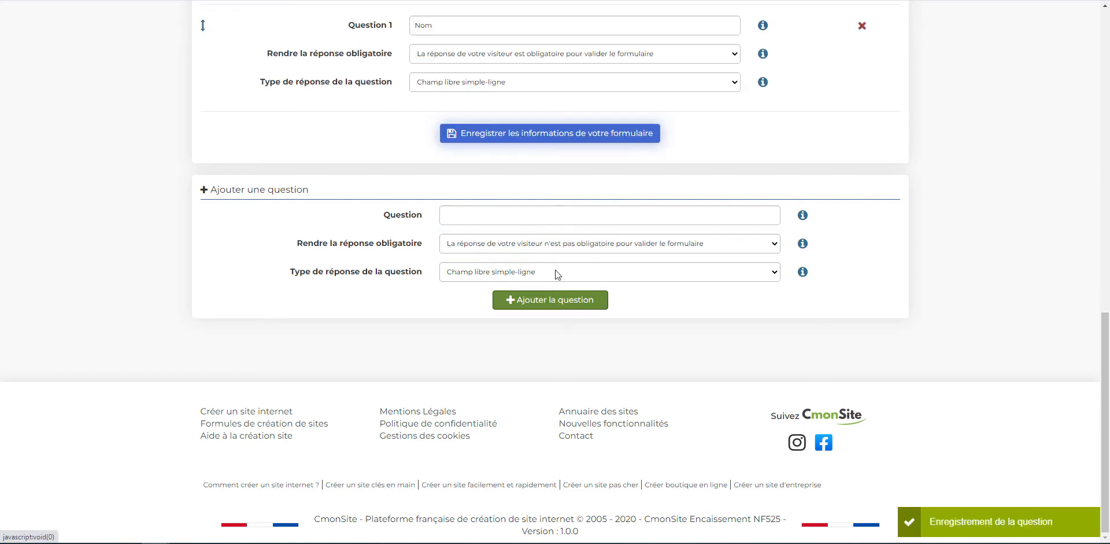
# Add a mandatory question "Prénom" with a single-line free text response
pyautogui.scroll(2, 555, 269)
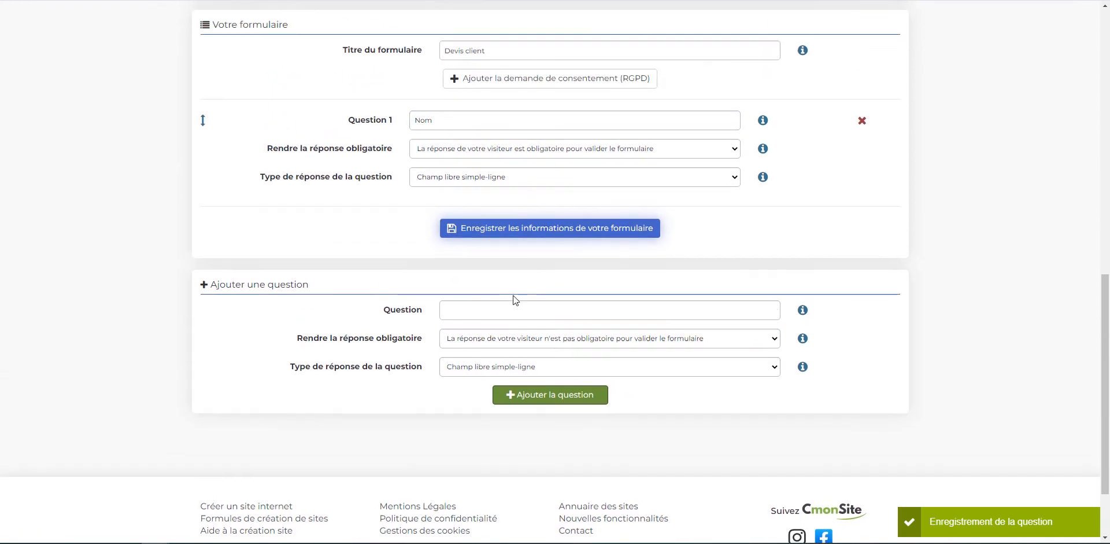
pyautogui.scroll(-2, 512, 295)
pyautogui.click(512, 220)
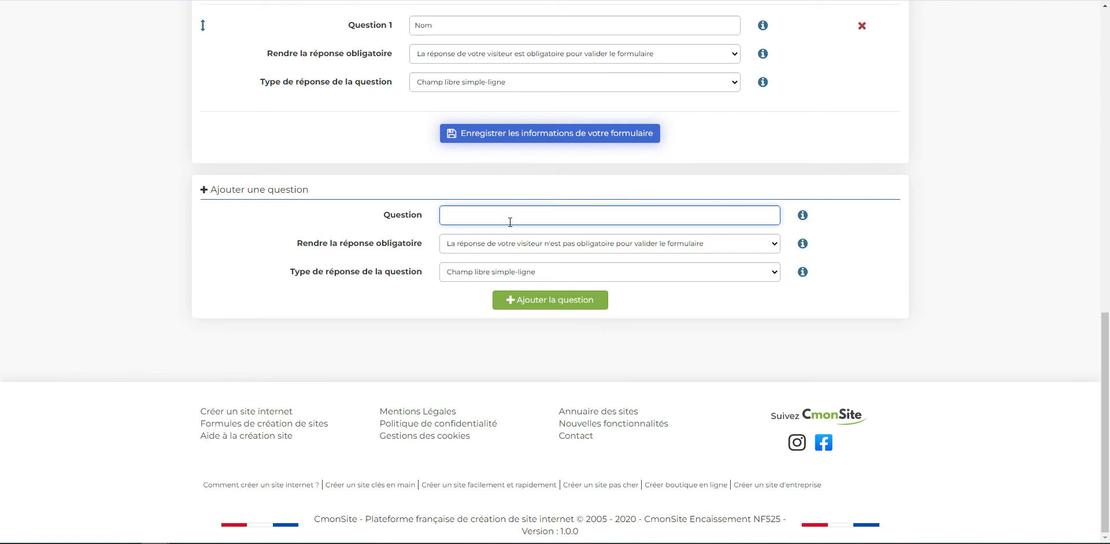
pyautogui.write('Prénom')
pyautogui.click(518, 239)
pyautogui.click(522, 270)
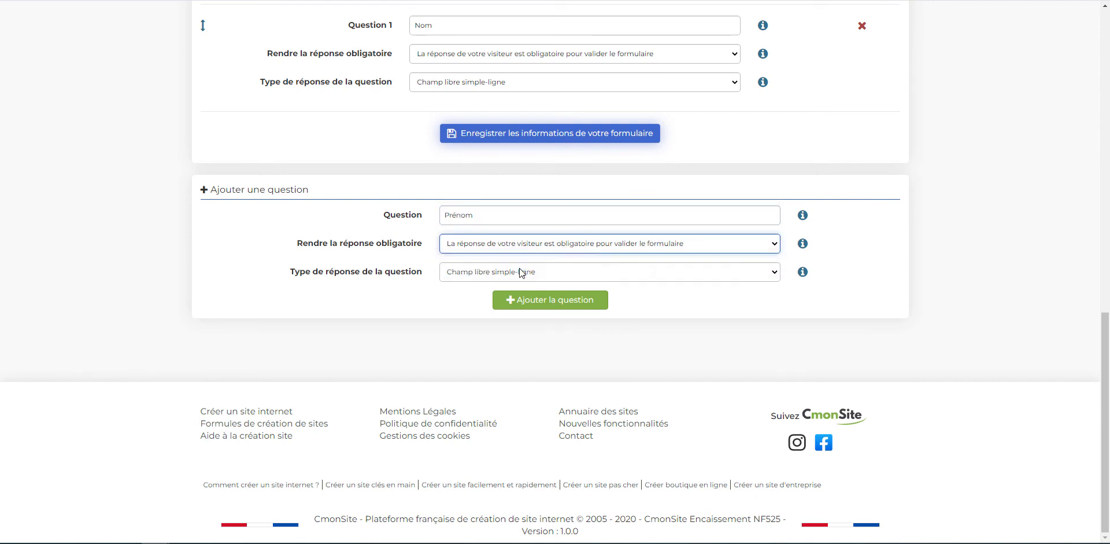
pyautogui.click(550, 301)
# Add a mandatory question "Numéro de téléphone" with the response type "Champ libre(téléphone)"
pyautogui.click(494, 220)
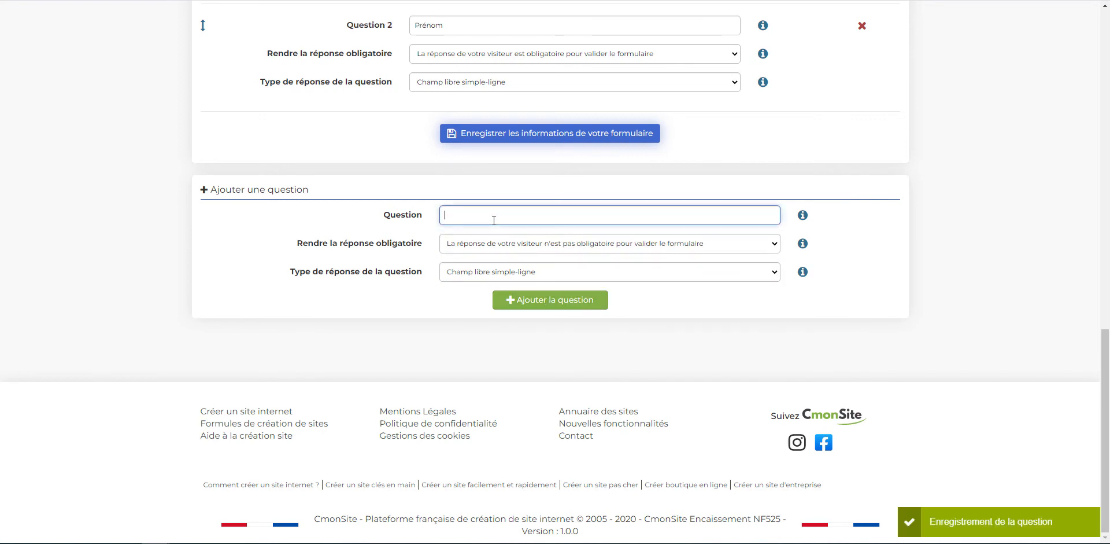
pyautogui.write('Nume')
pyautogui.write('ro de té')
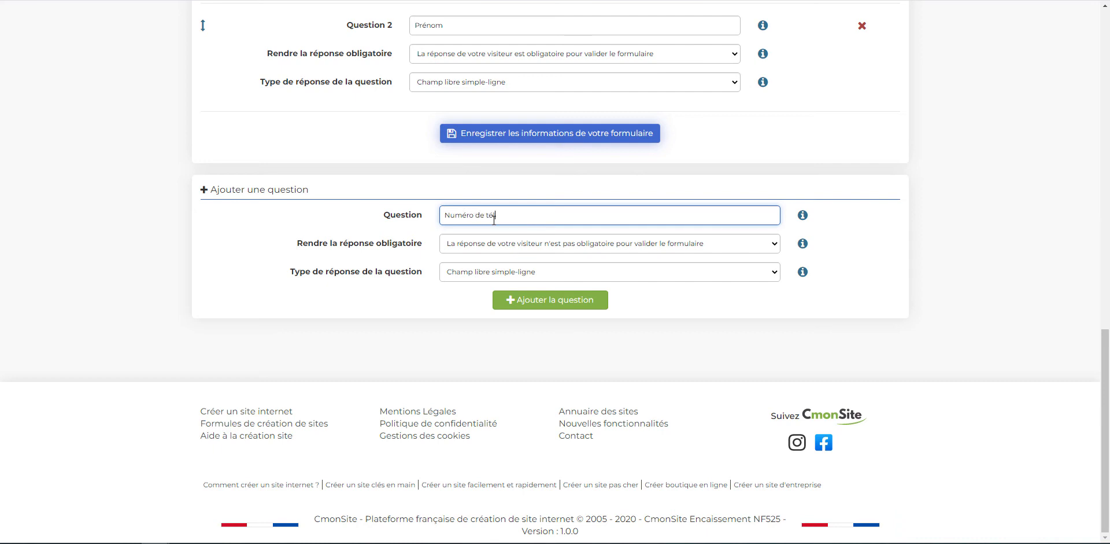
pyautogui.write('léphone')
pyautogui.click(522, 242)
pyautogui.click(531, 268)
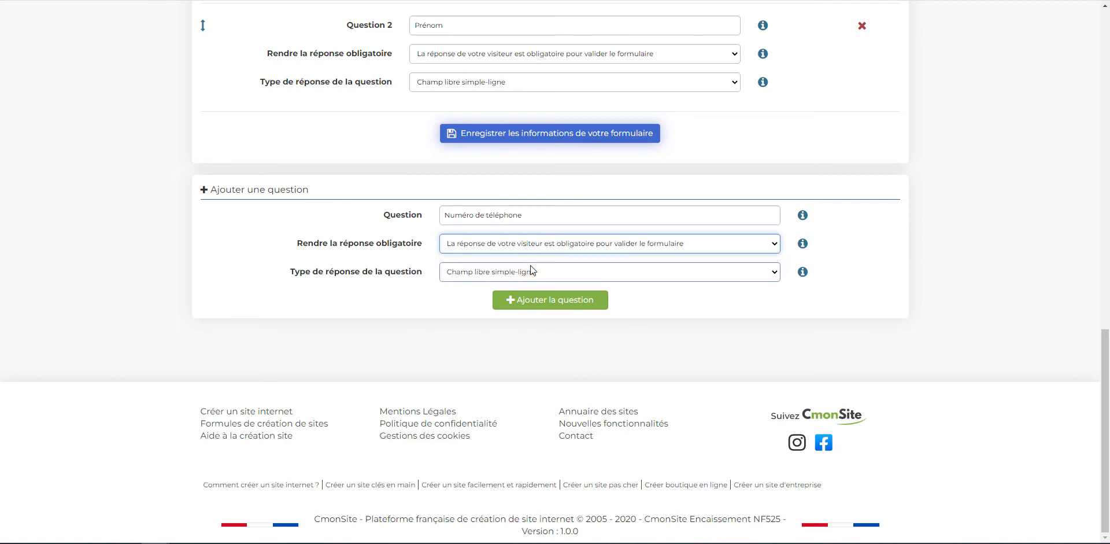
pyautogui.click(543, 272)
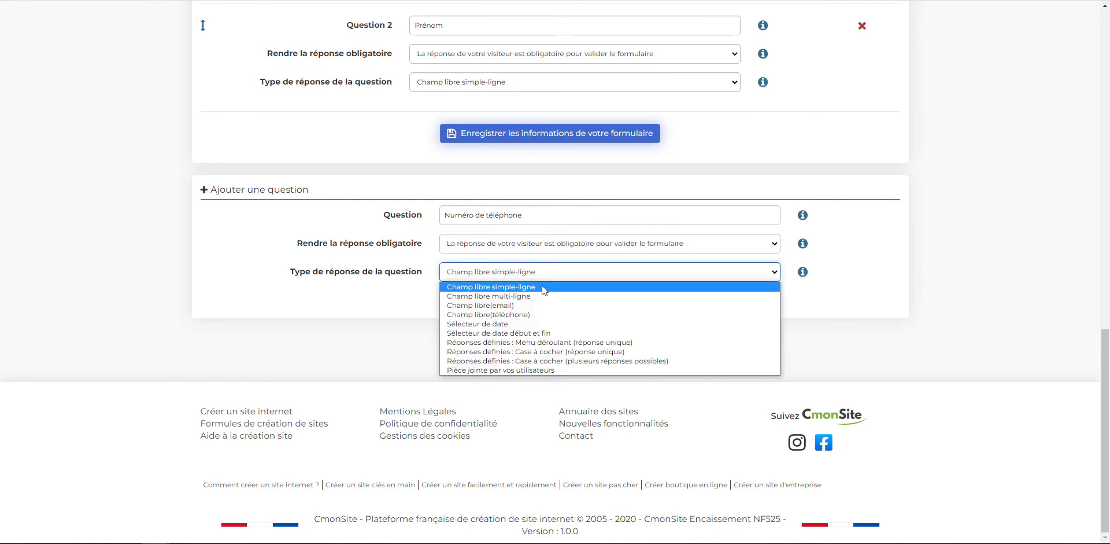
pyautogui.click(527, 315)
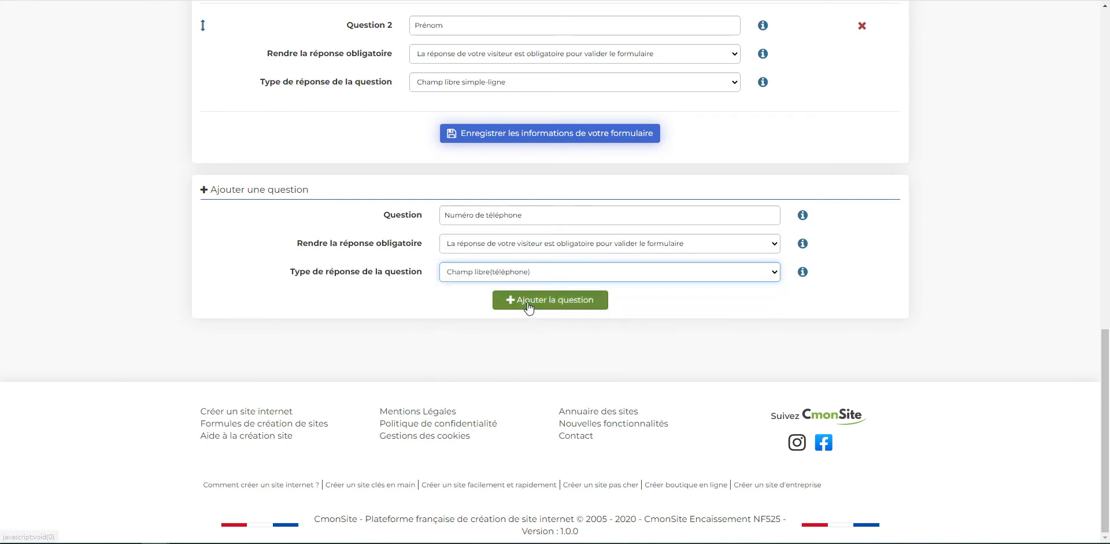
pyautogui.click(528, 307)
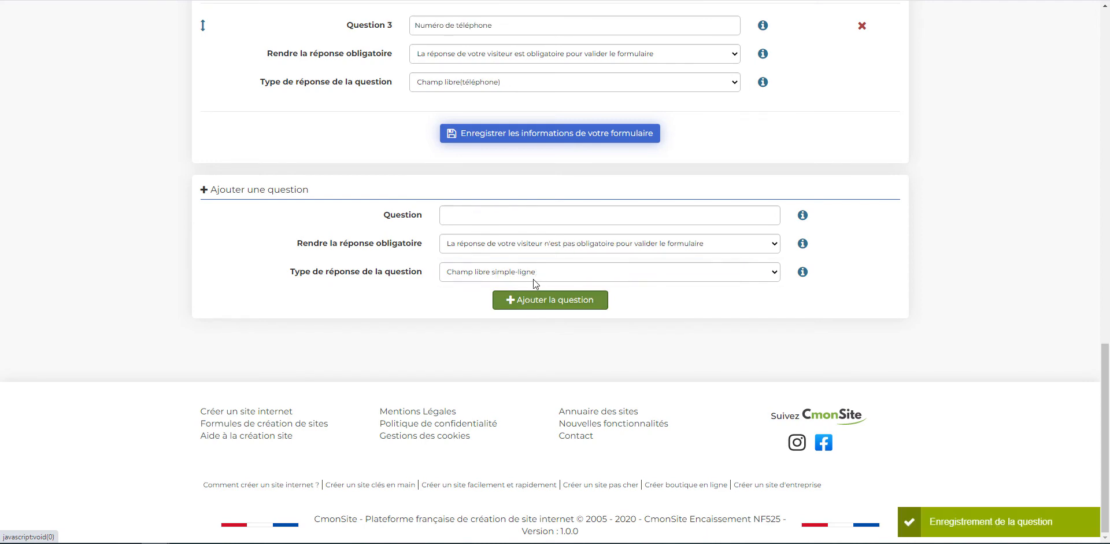
# Enter an optional question "Quelle marque(s) préférez-vous ?" with the response type "Réponses définies : Case à cocher (plusieurs réponses possibles)"
pyautogui.click(515, 213)
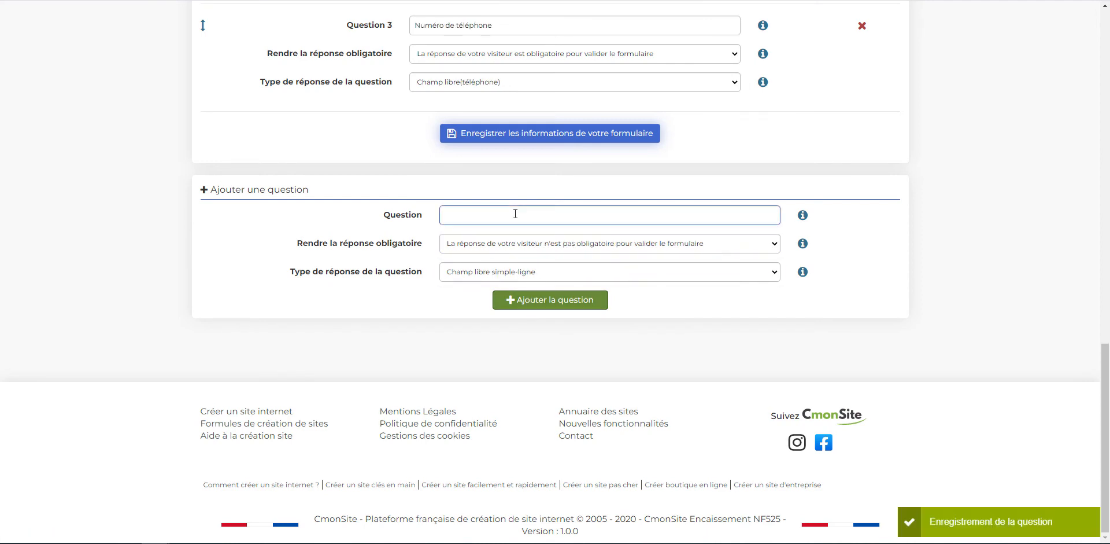
pyautogui.write('Que')
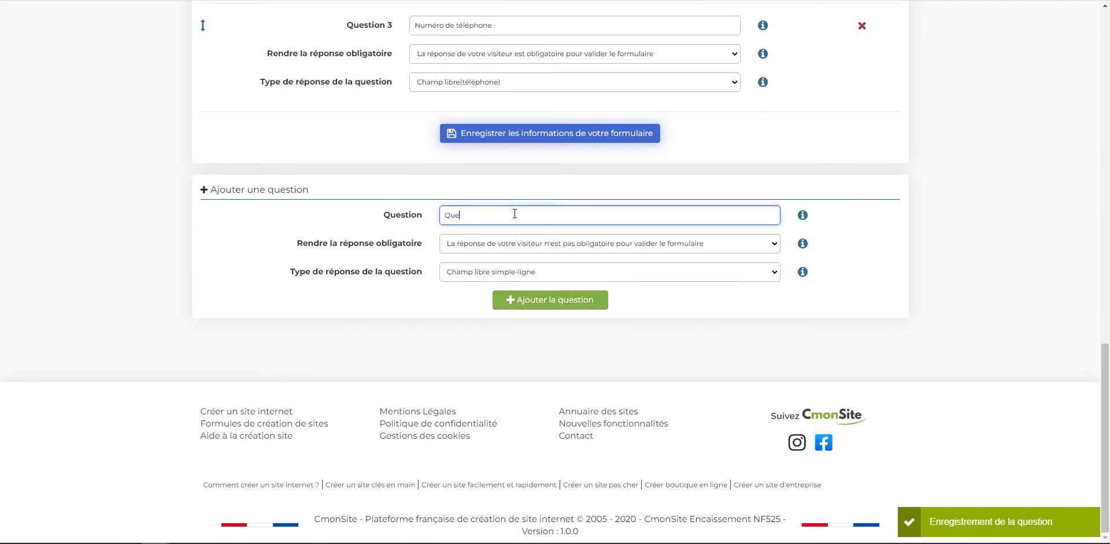
pyautogui.write('lle marq')
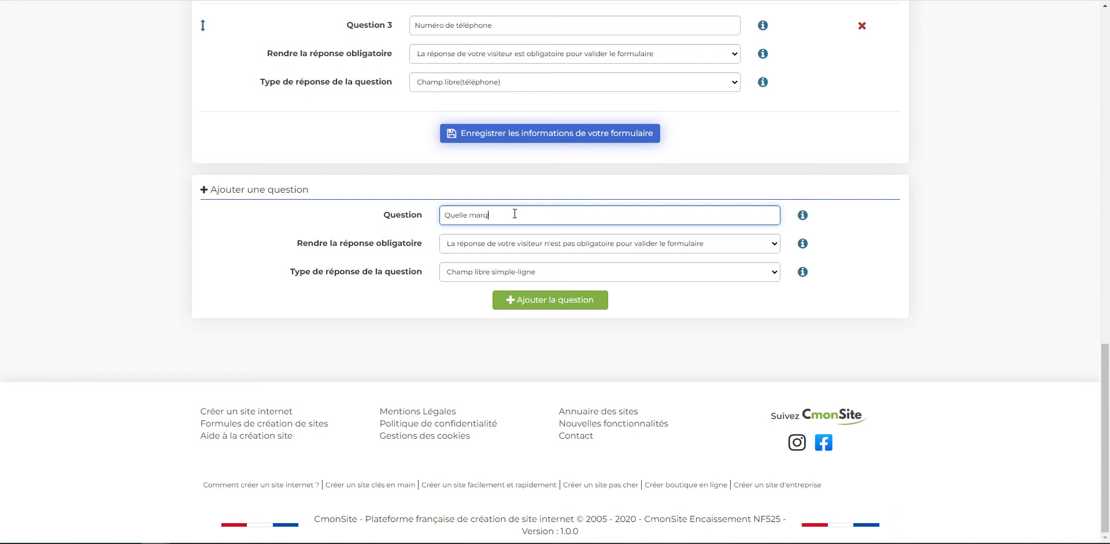
pyautogui.write('ue(s) préférez-vous ?')
pyautogui.click(532, 248)
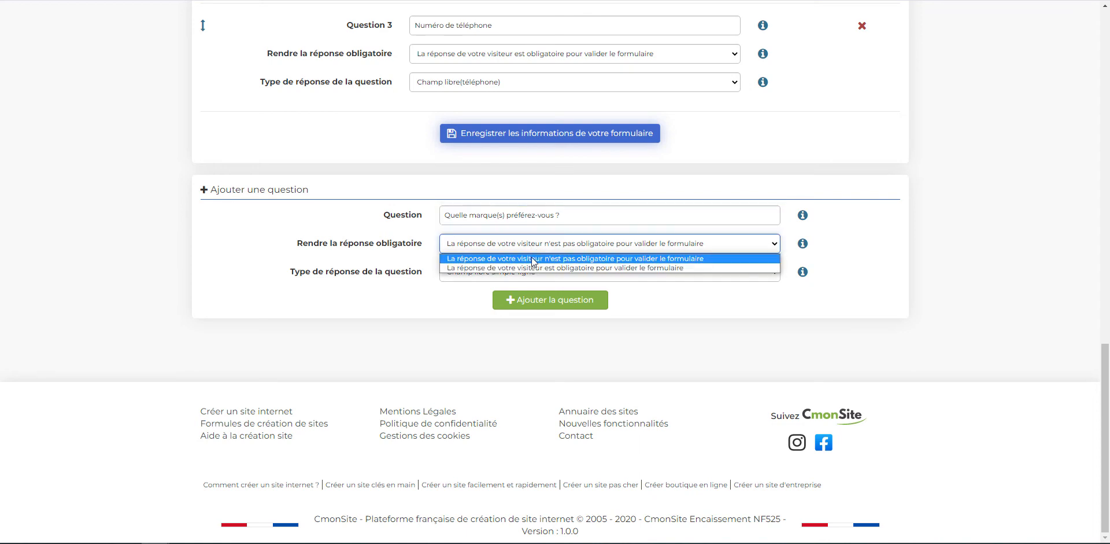
pyautogui.click(531, 258)
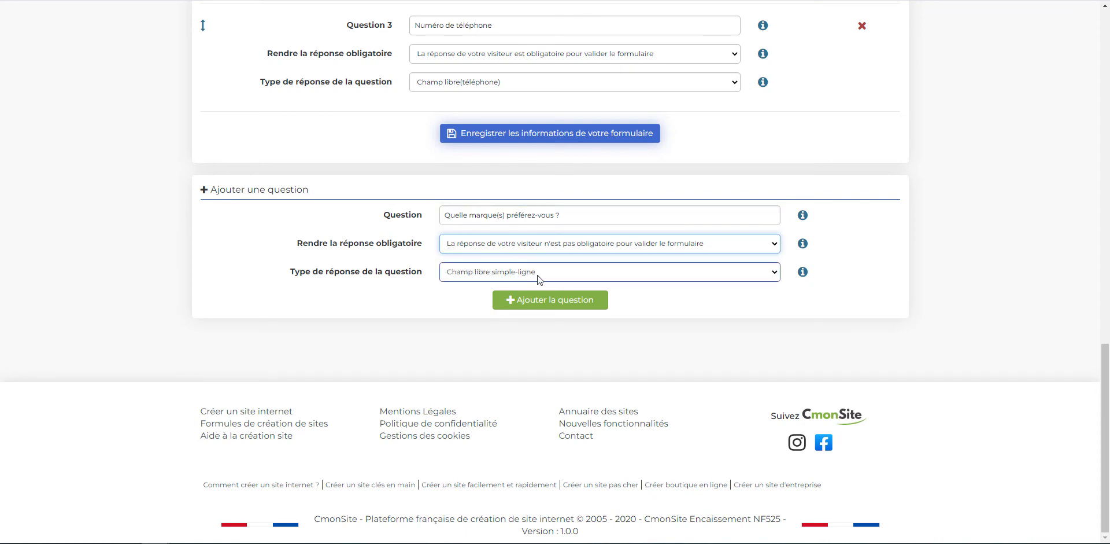
pyautogui.click(563, 274)
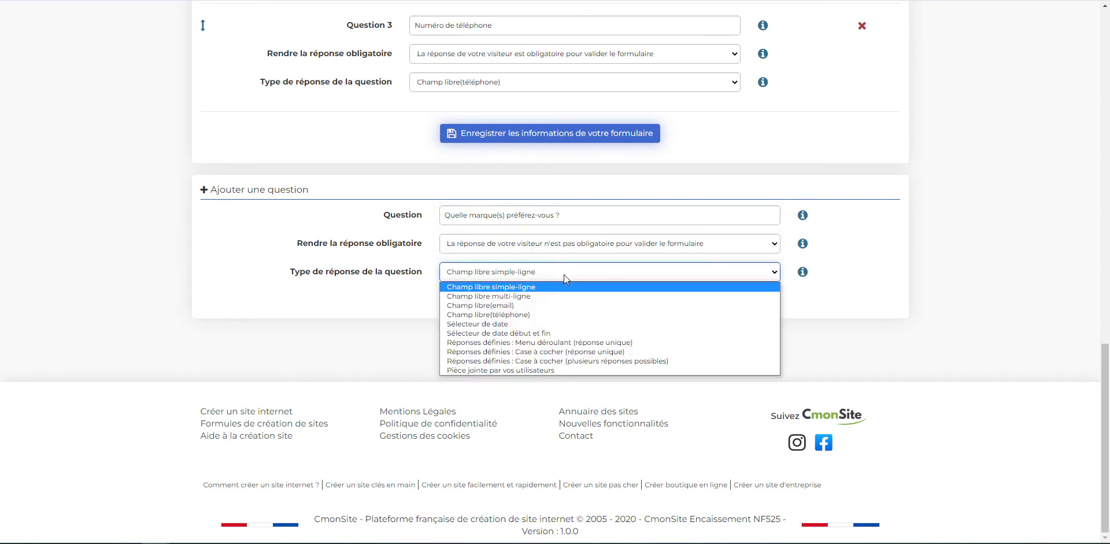
pyautogui.click(548, 360)
# Give the brand question the choices Peugeot, Citroën and Renault, and add it to the form
pyautogui.click(546, 298)
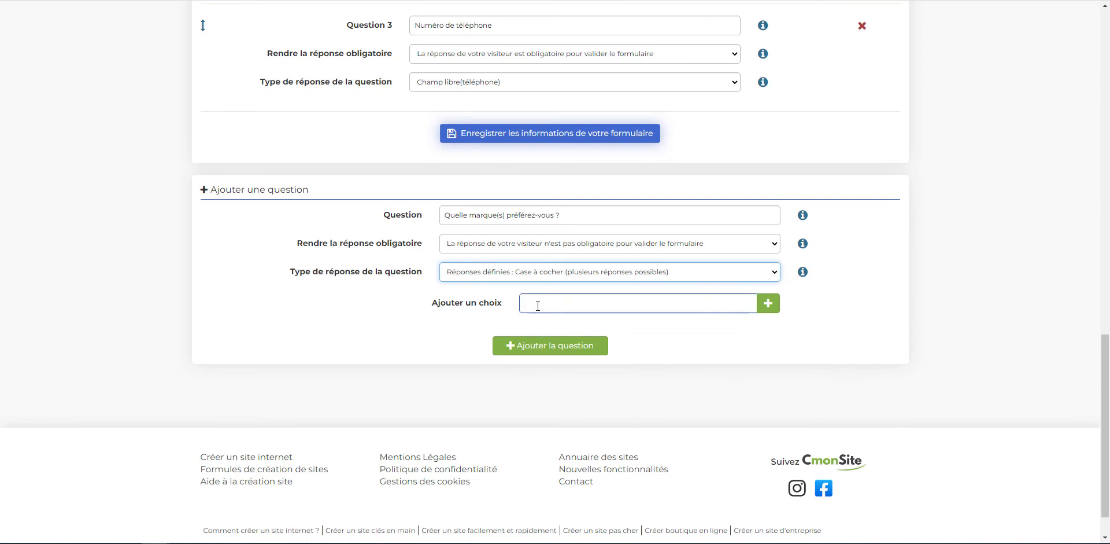
pyautogui.write('Peugeot')
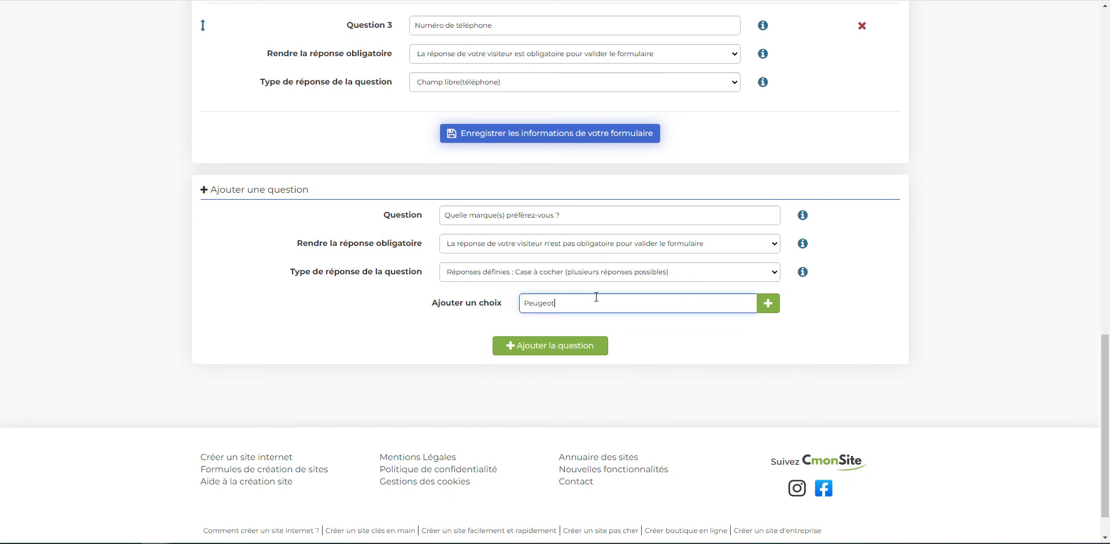
pyautogui.click(768, 306)
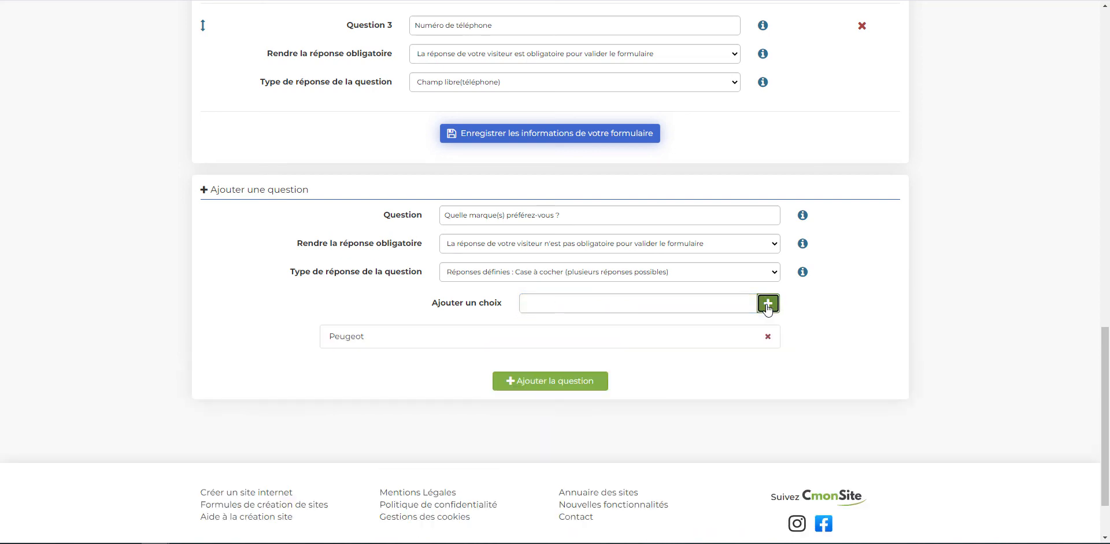
pyautogui.click(690, 303)
pyautogui.write('Ci')
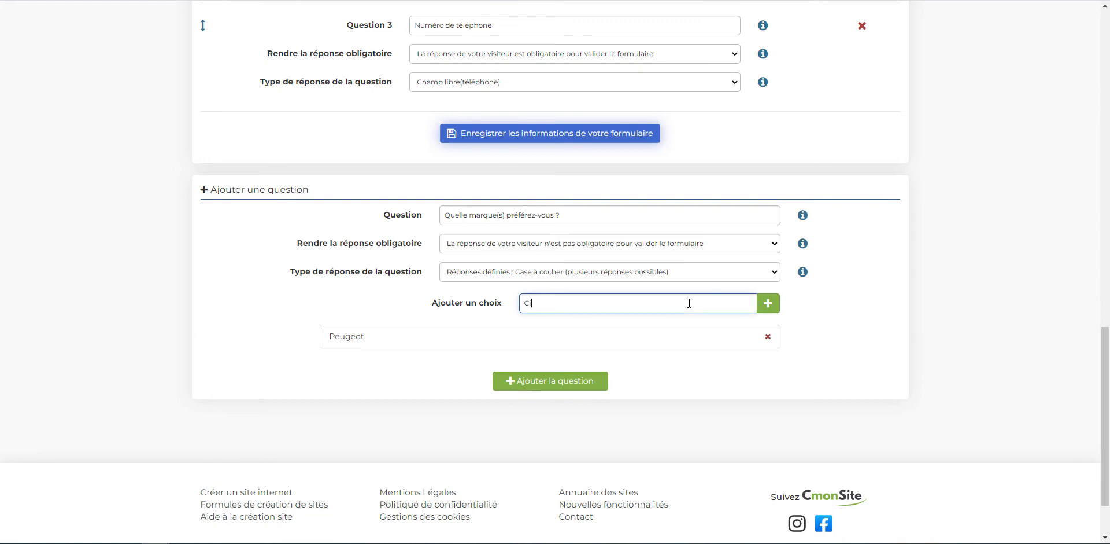
pyautogui.write('troën')
pyautogui.click(768, 302)
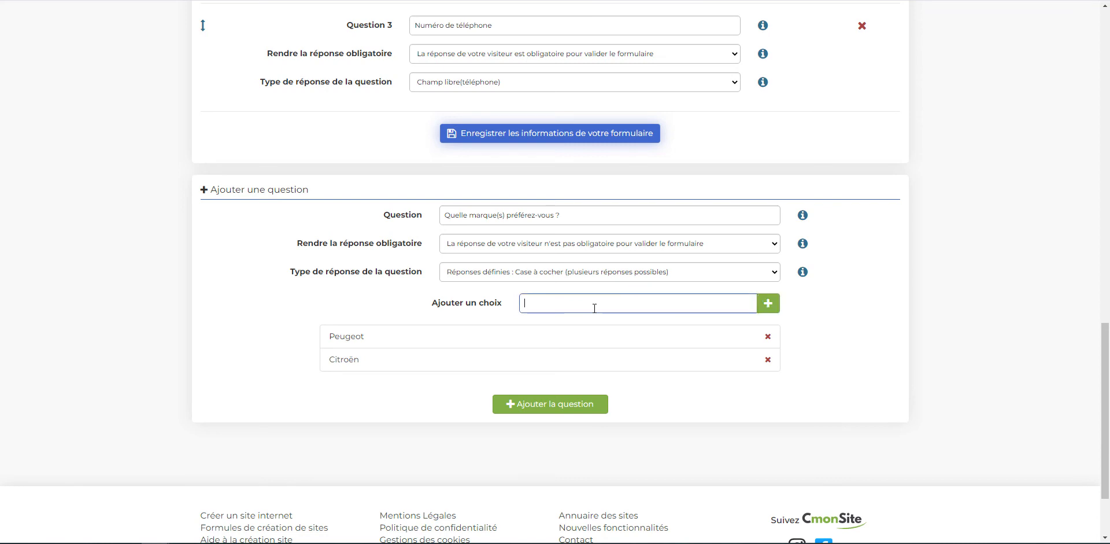
pyautogui.write('Renault')
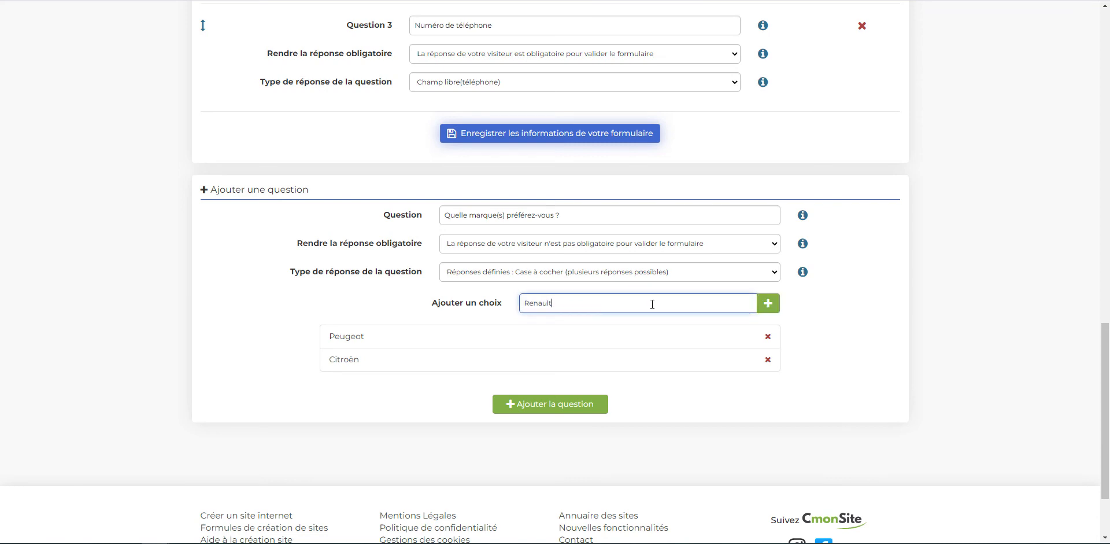
pyautogui.click(768, 303)
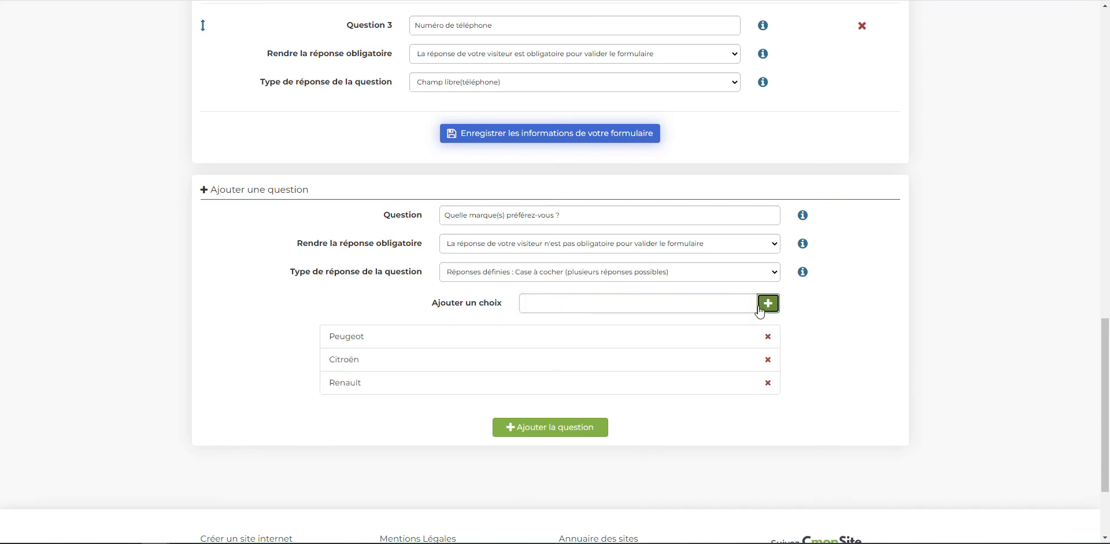
pyautogui.click(505, 428)
# Review the four questions of the "Devis client" form and save the form's information
pyautogui.scroll(5, 501, 160)
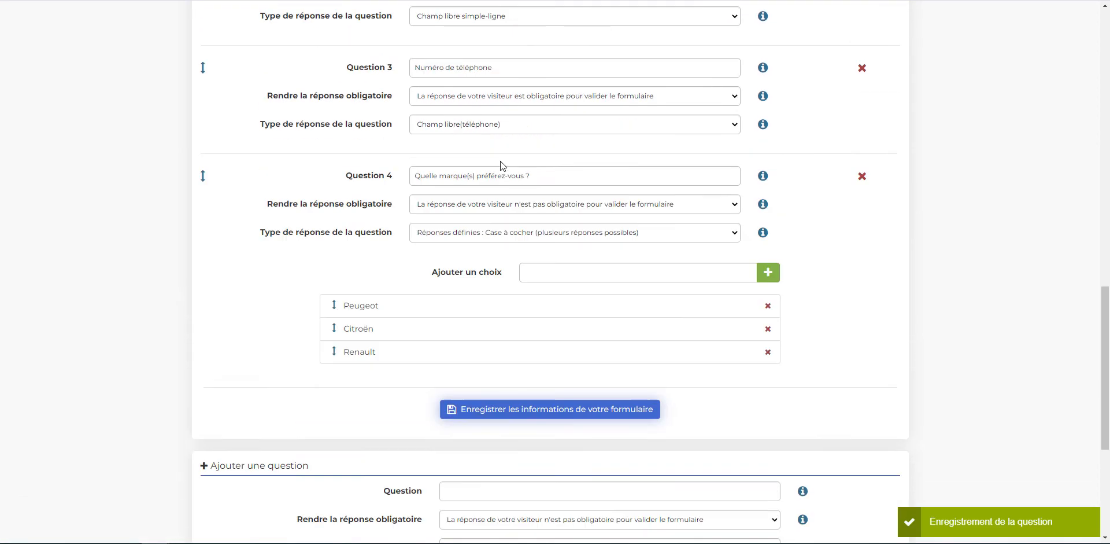
pyautogui.scroll(2, 501, 162)
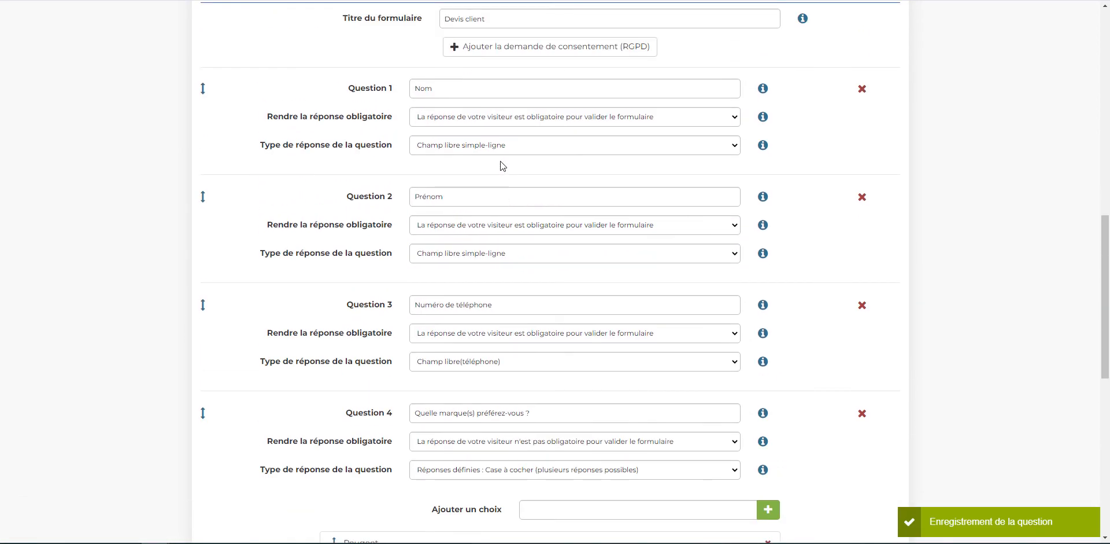
pyautogui.scroll(-6, 501, 161)
pyautogui.scroll(7, 501, 161)
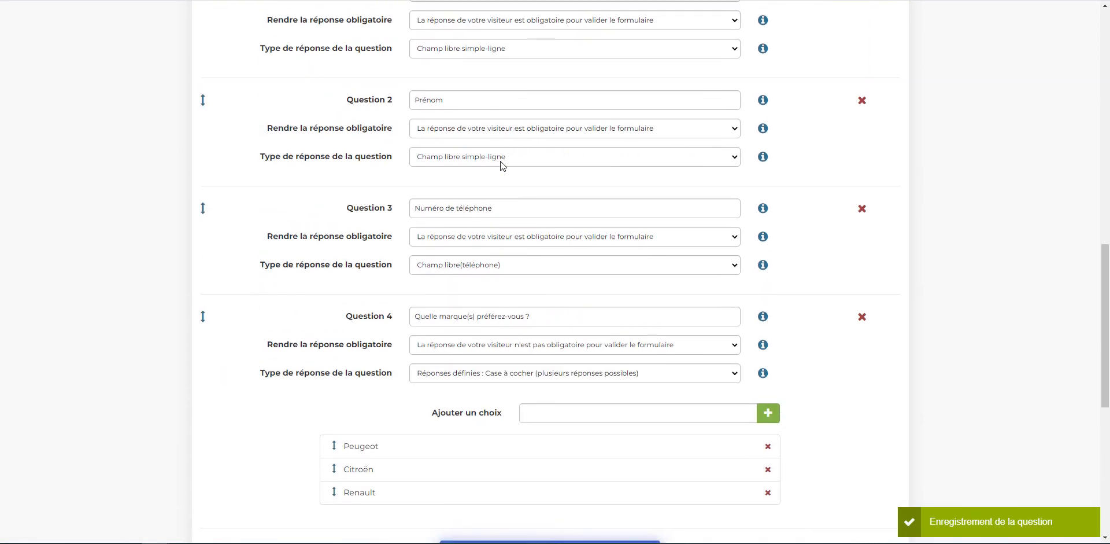
pyautogui.scroll(-3, 501, 160)
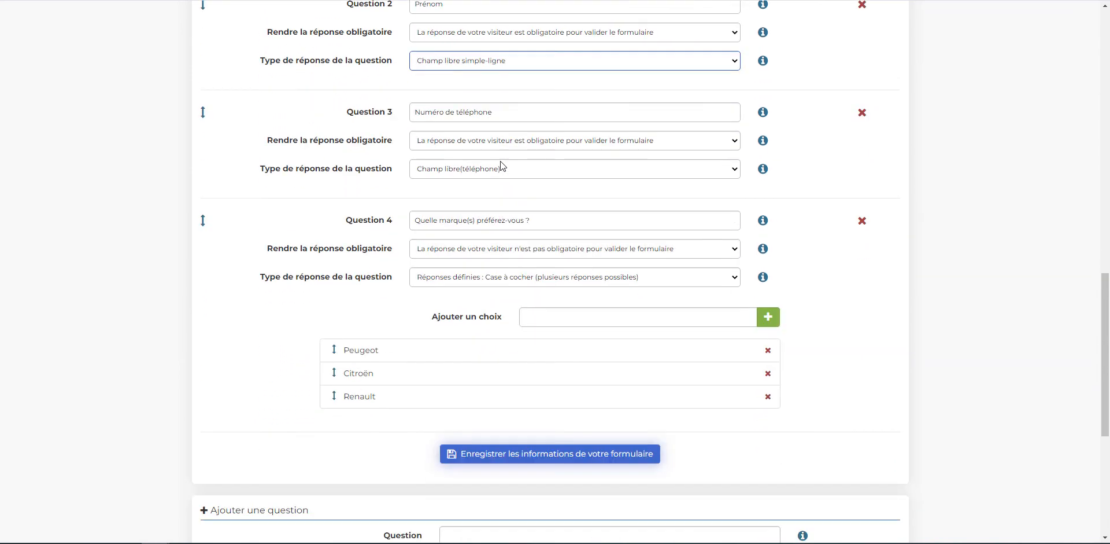
pyautogui.click(553, 456)
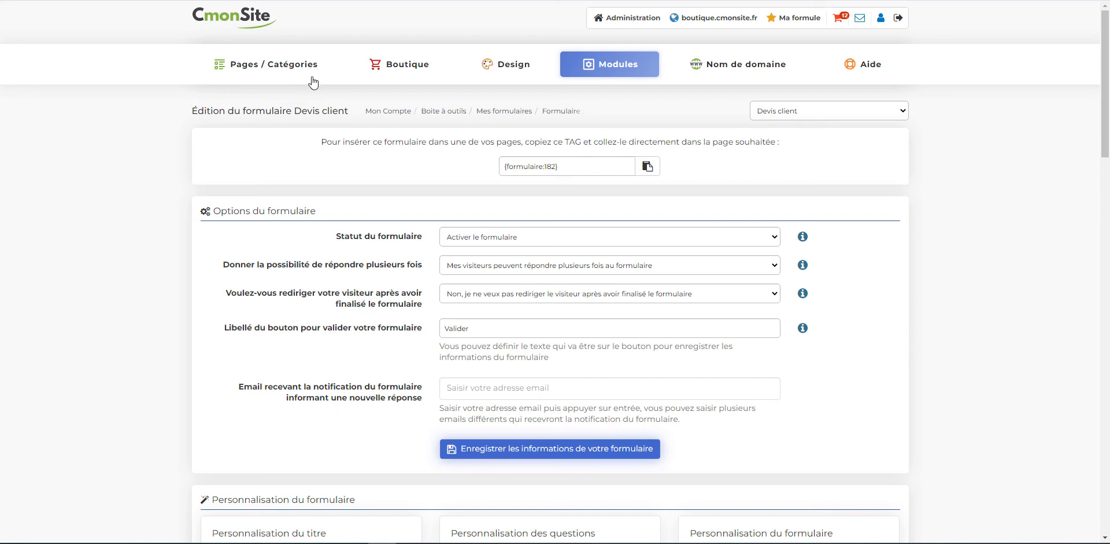
# Open the content editor of the "Demande de devis" page and insert the "Devis client" form in its empty content block
pyautogui.moveTo(311, 75)
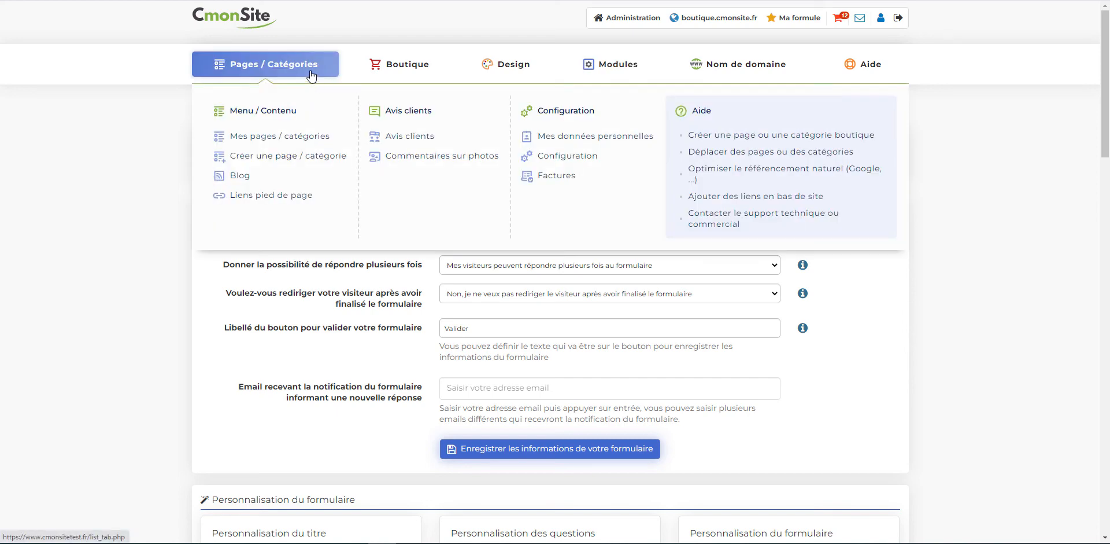
pyautogui.click(311, 74)
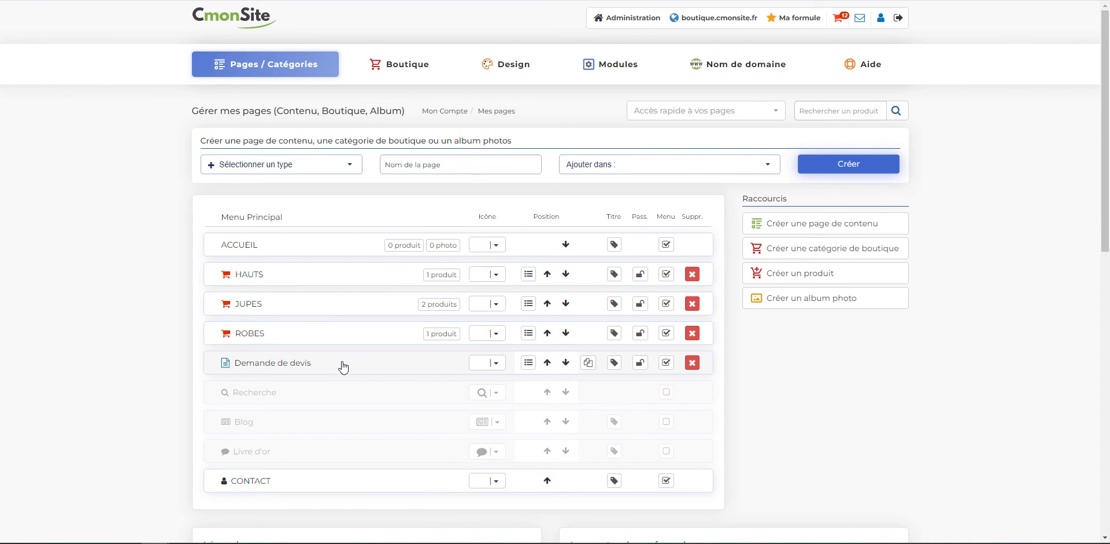
pyautogui.click(344, 365)
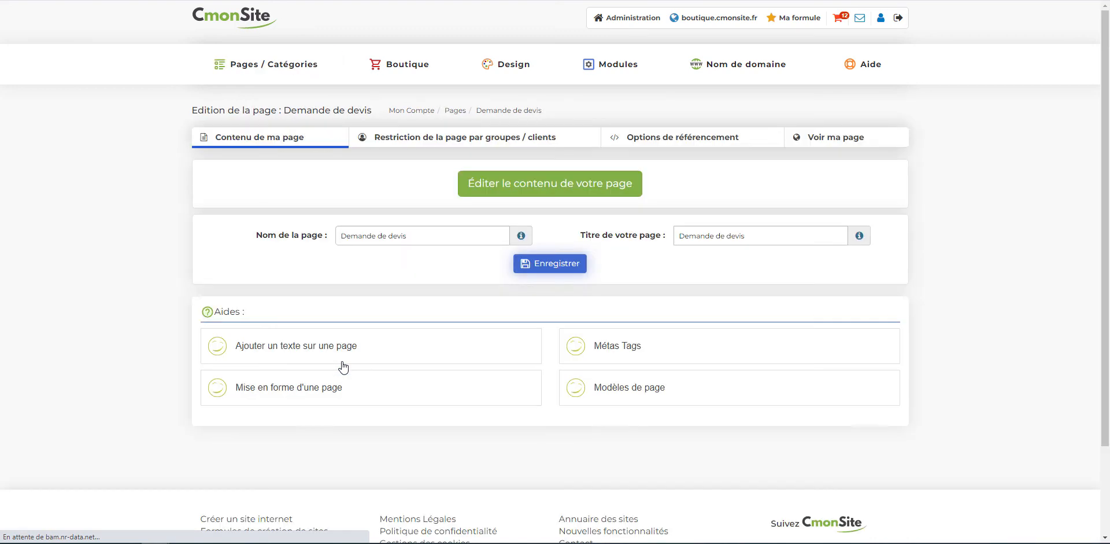
pyautogui.click(523, 193)
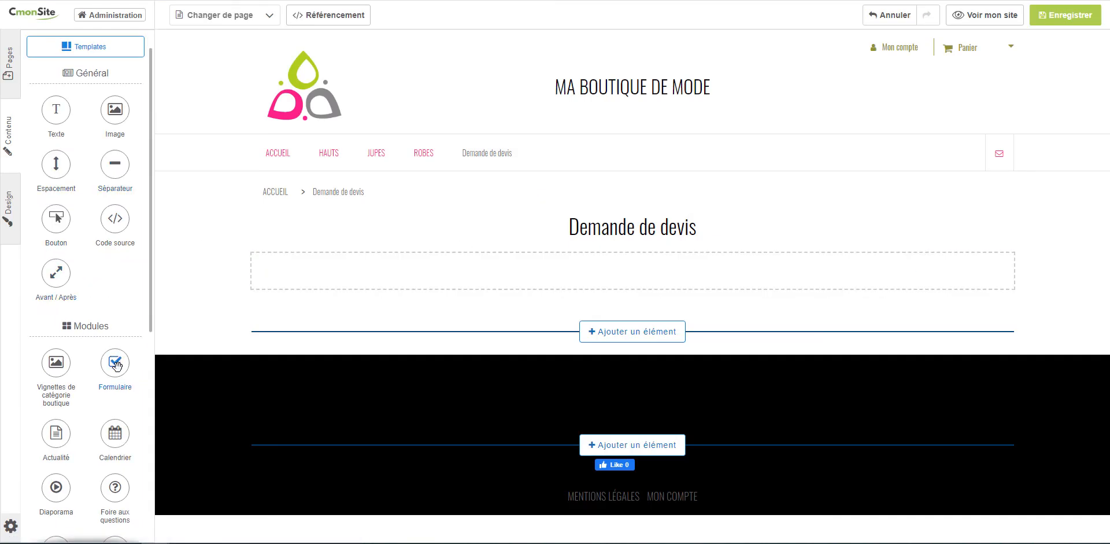
pyautogui.moveTo(116, 365); pyautogui.dragTo(623, 257)
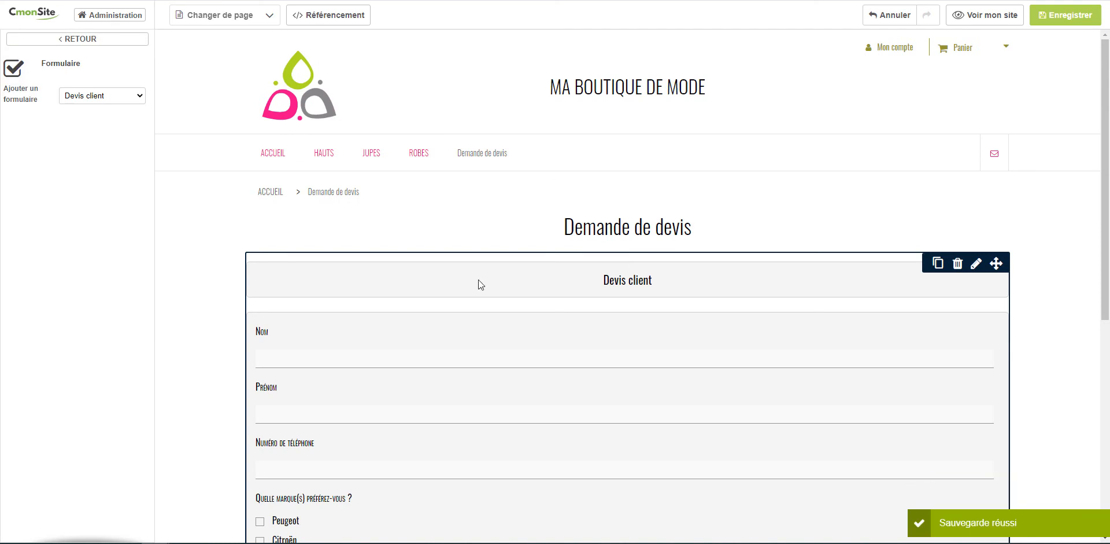
# Examine the inserted form's fields on the "Demande de devis" page and the forms selectable for the module
pyautogui.scroll(-2, 477, 284)
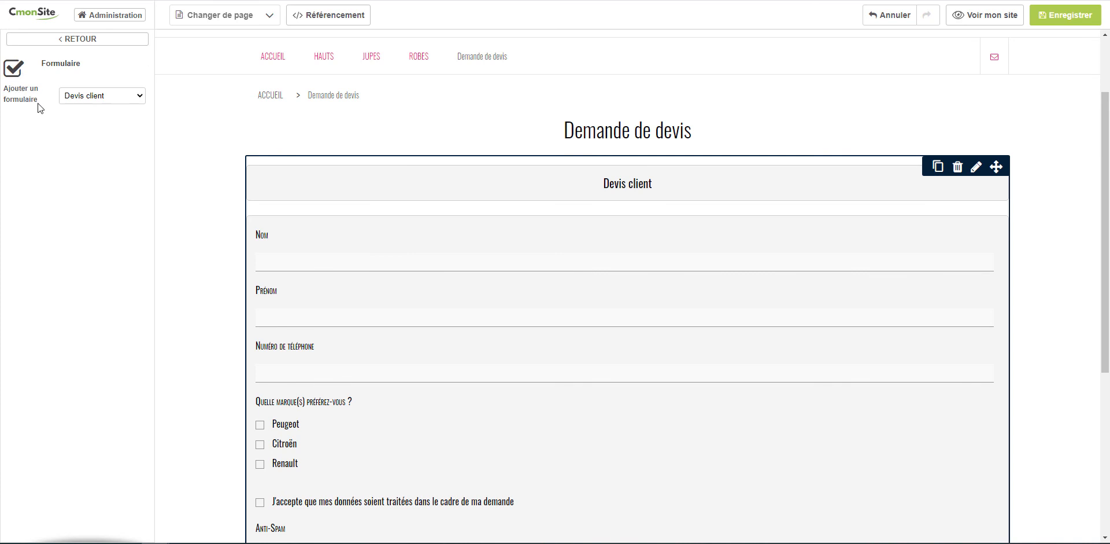
pyautogui.click(139, 101)
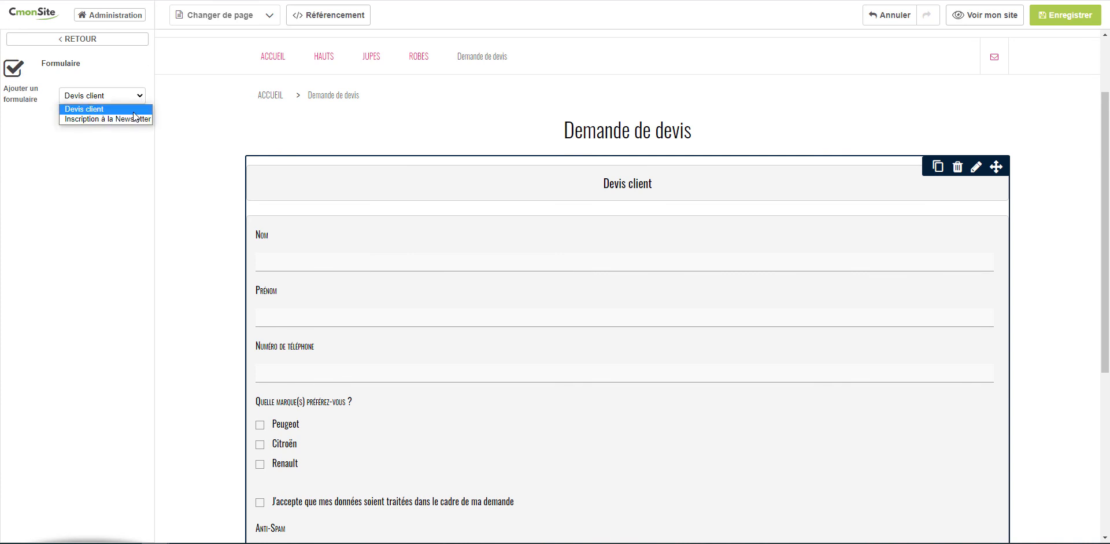
pyautogui.click(136, 74)
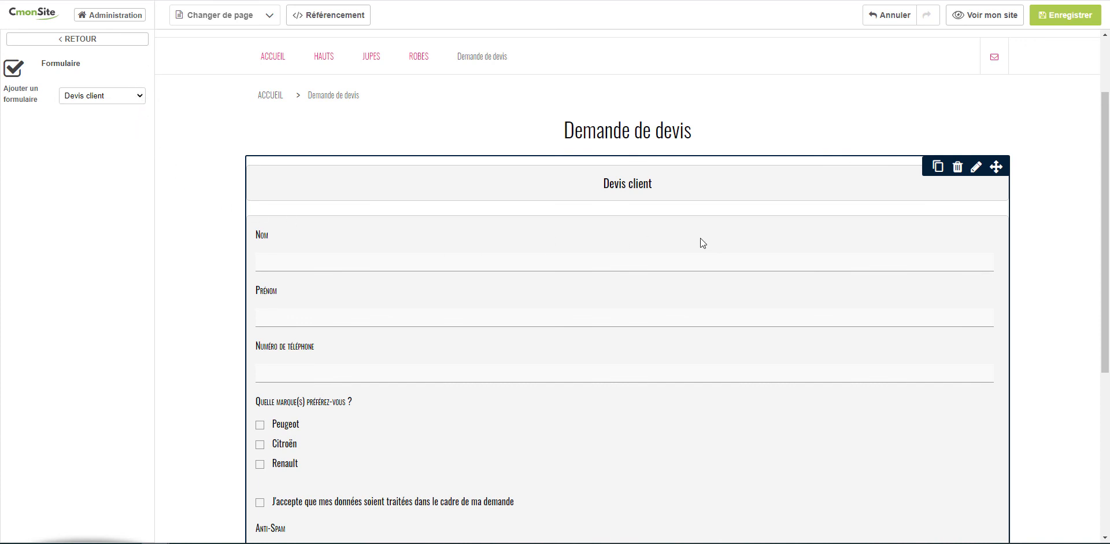
pyautogui.scroll(-3, 602, 243)
pyautogui.scroll(2, 592, 244)
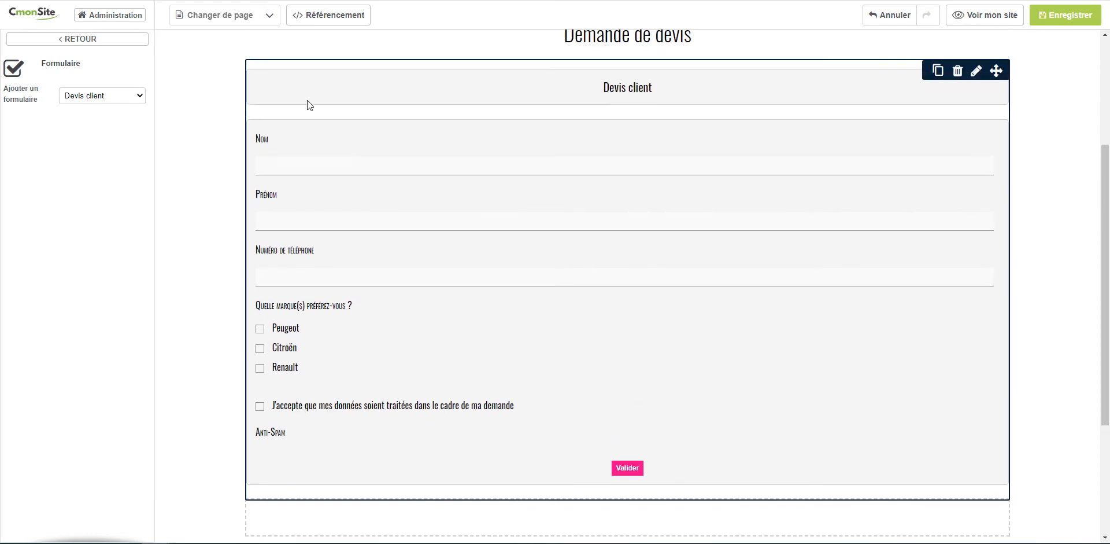
pyautogui.scroll(2, 280, 103)
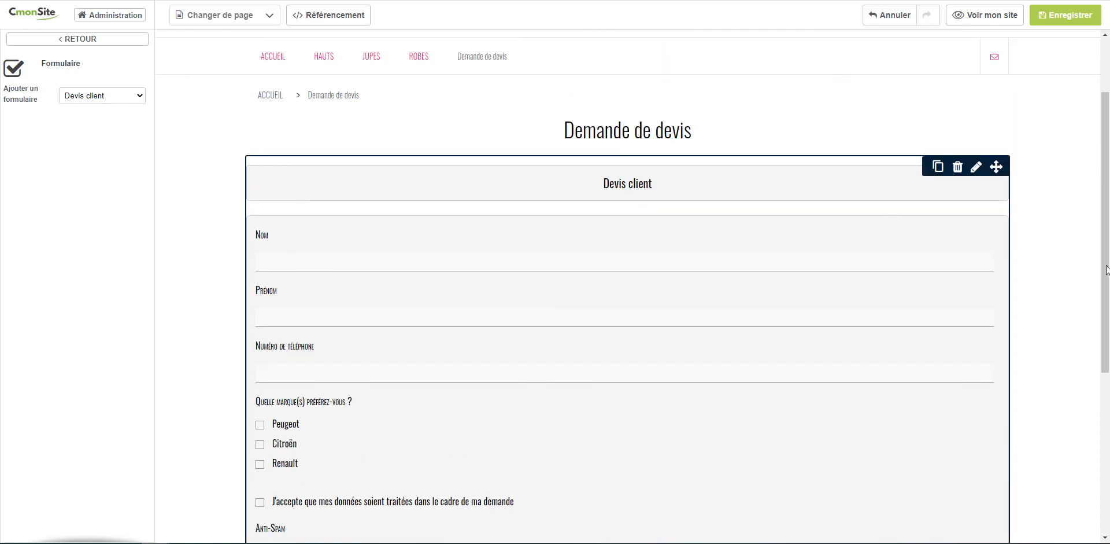
pyautogui.scroll(2, 346, 175)
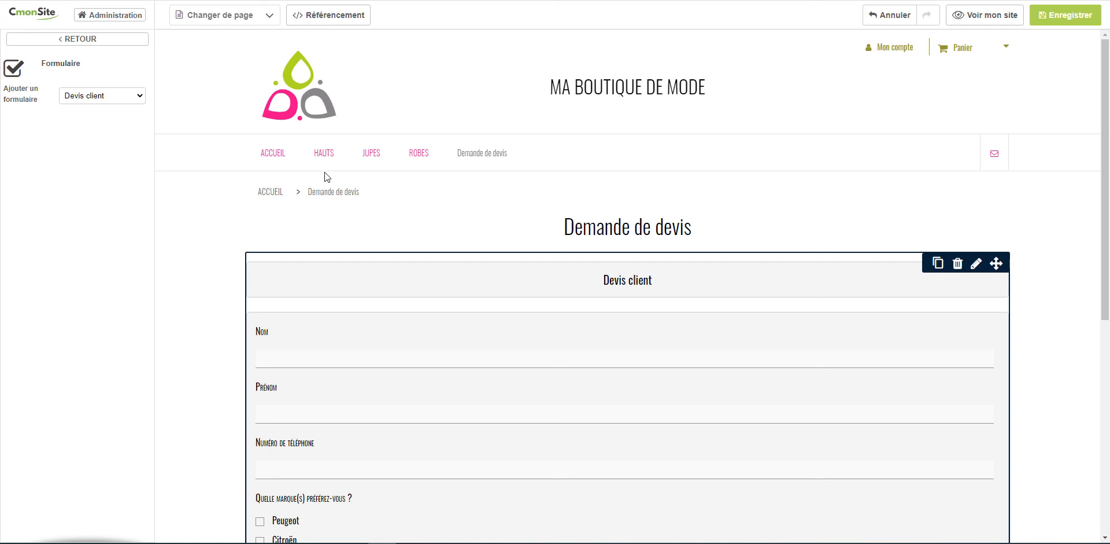
# Return to the administration, view the "Devis client" response of 30/09/2020 at 10:18:17, and go back to the response list
pyautogui.click(124, 22)
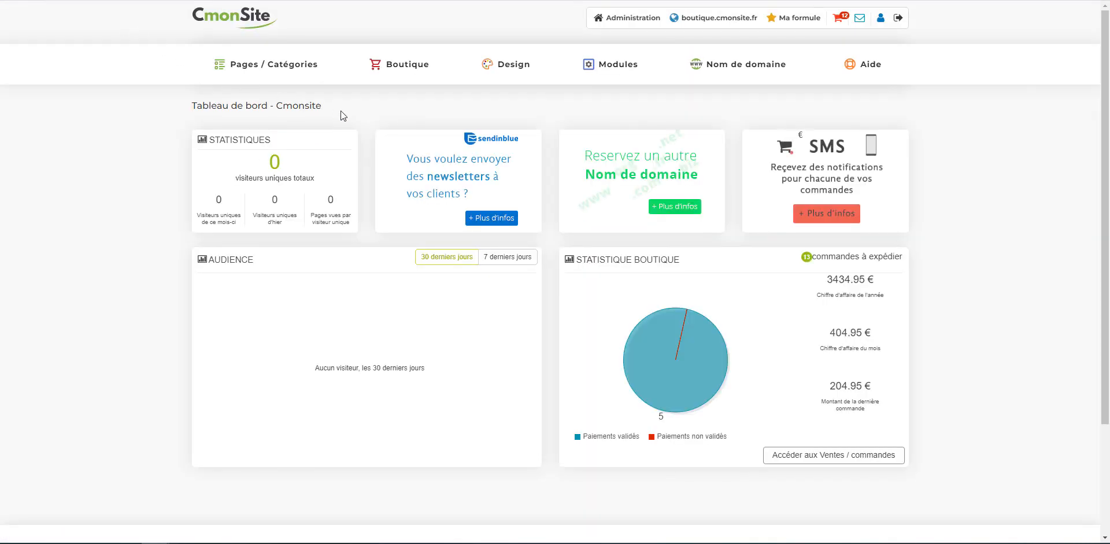
pyautogui.click(608, 74)
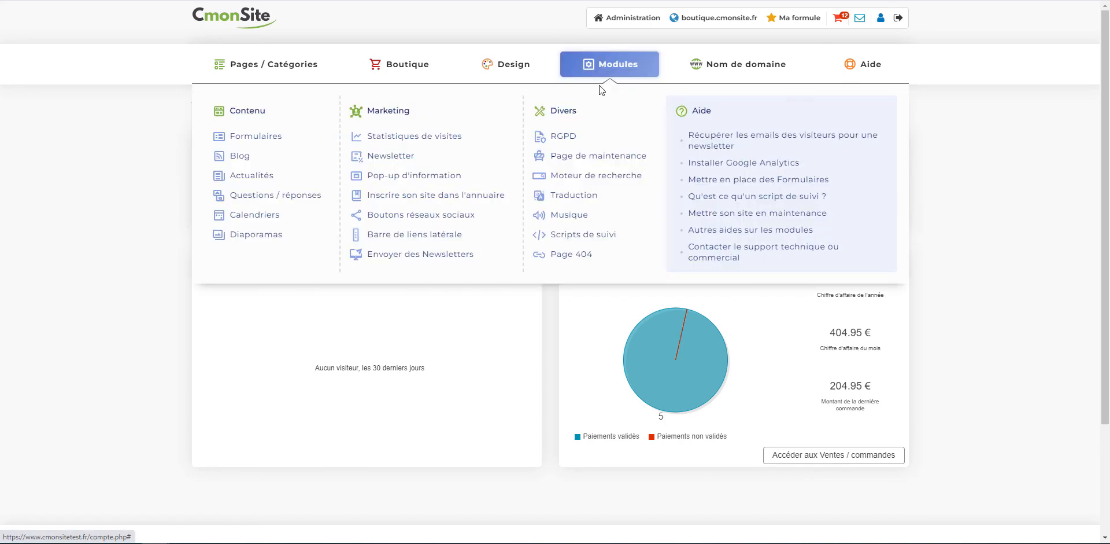
pyautogui.click(306, 148)
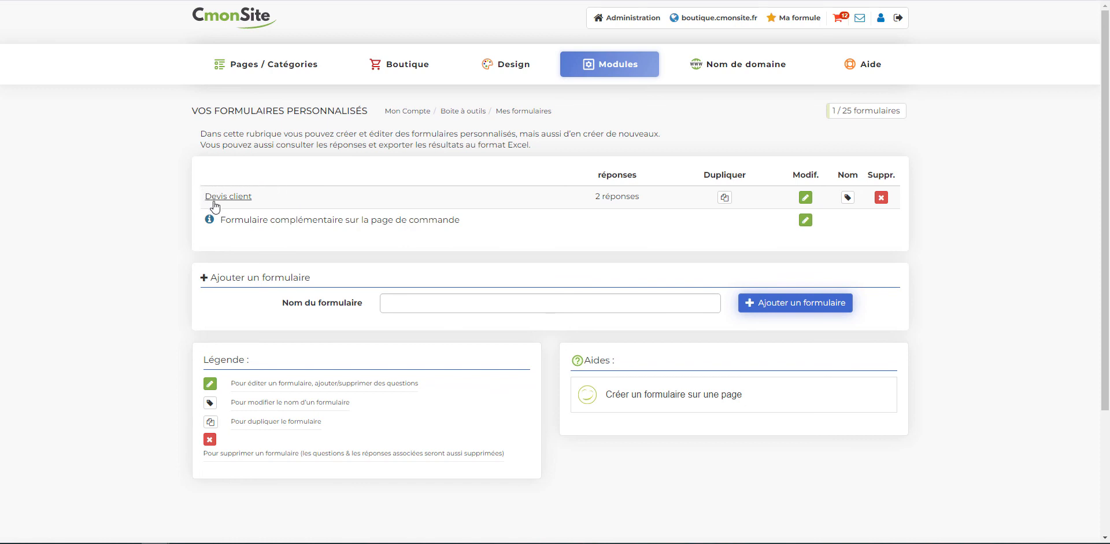
pyautogui.click(621, 200)
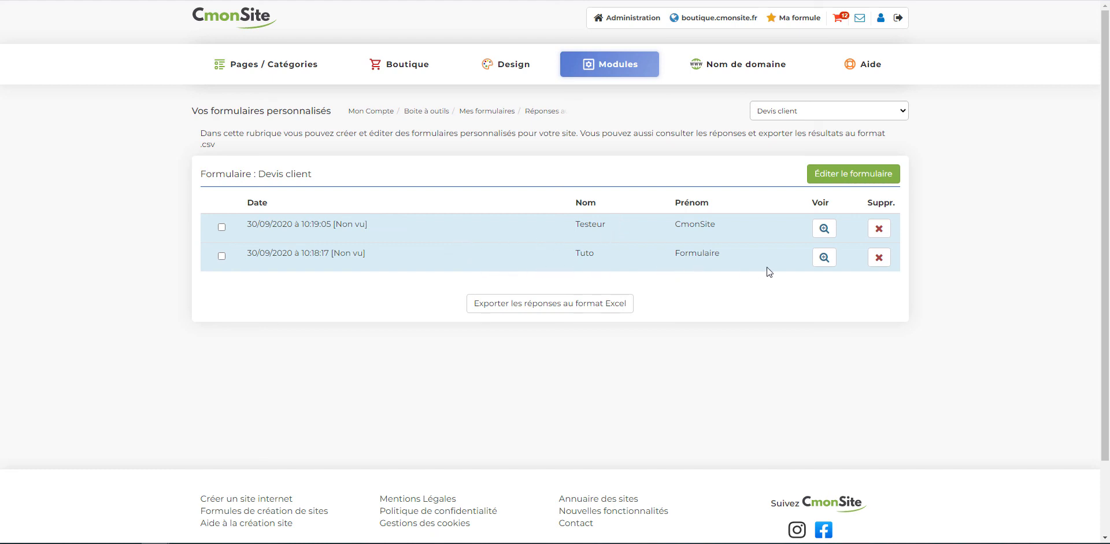
pyautogui.click(822, 258)
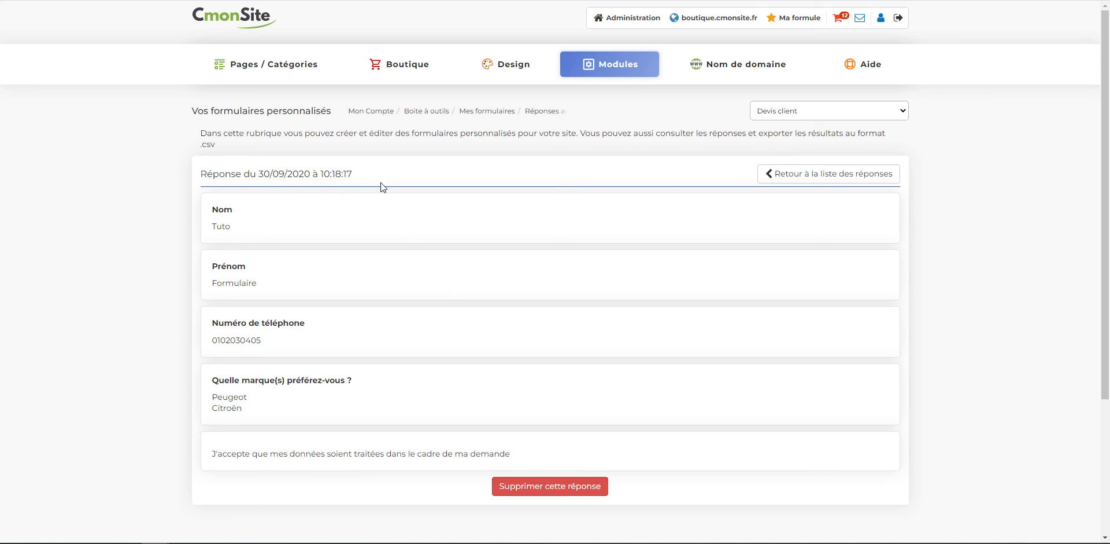
pyautogui.click(769, 173)
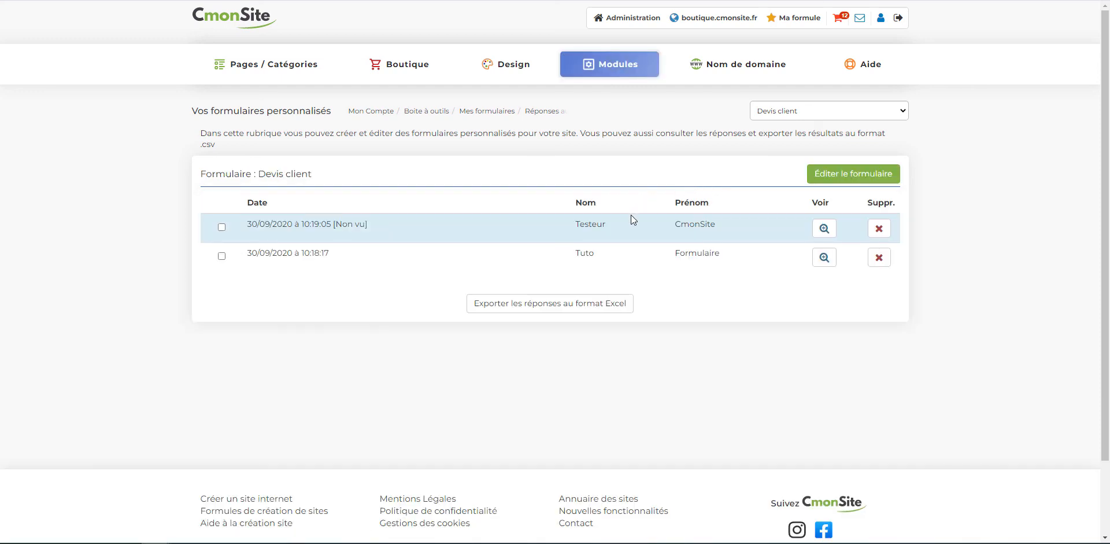